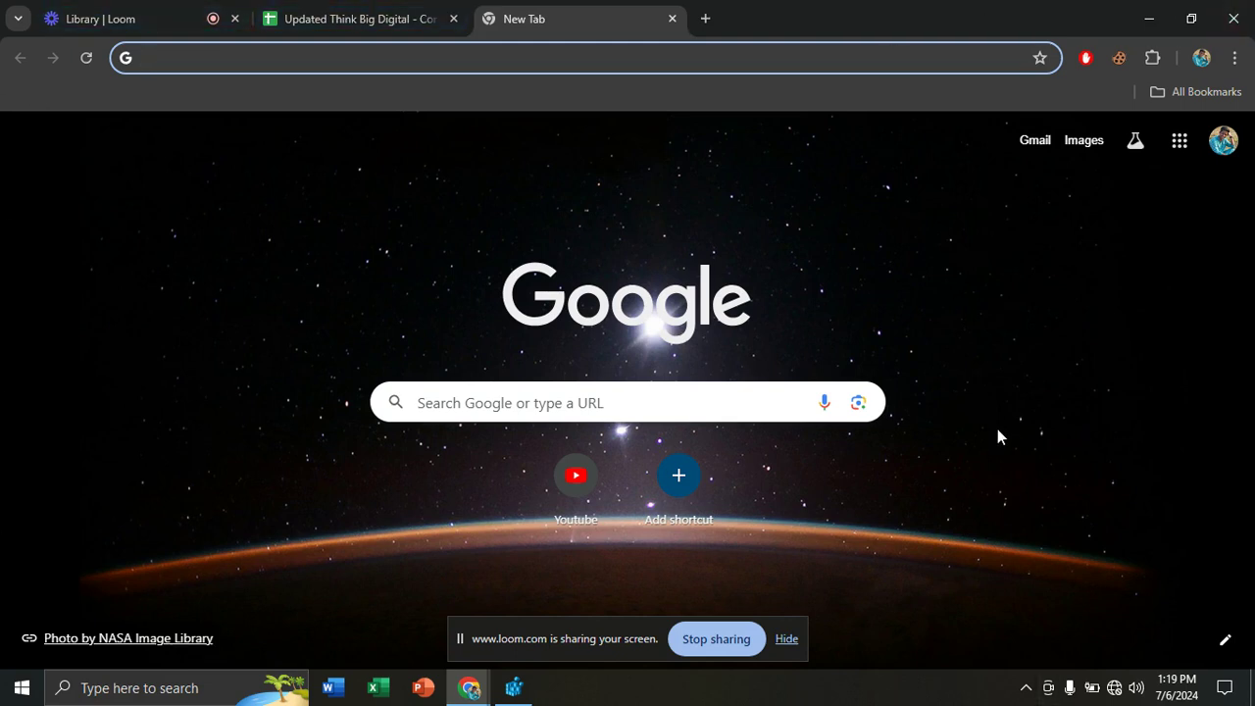
Step: Look over Chrome's main menu for the New Incognito window option
{"action": "left_click", "coordinate": [1238, 60]}
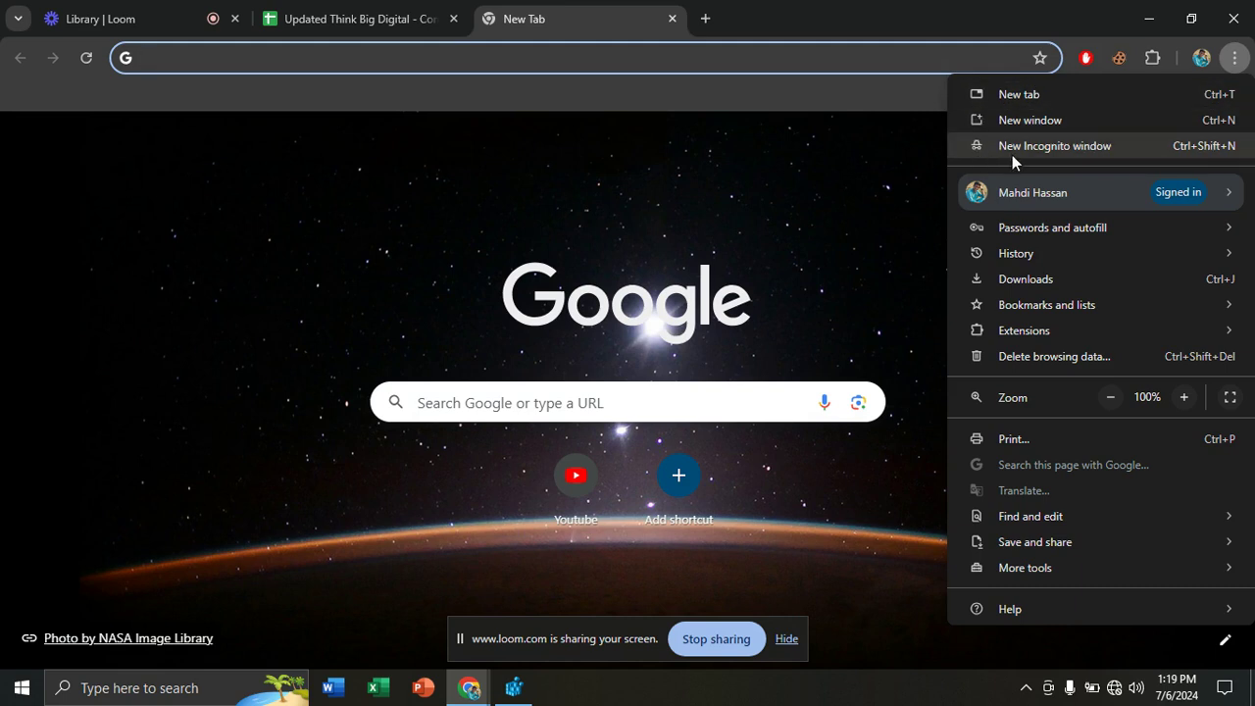
{"action": "left_click", "coordinate": [936, 133]}
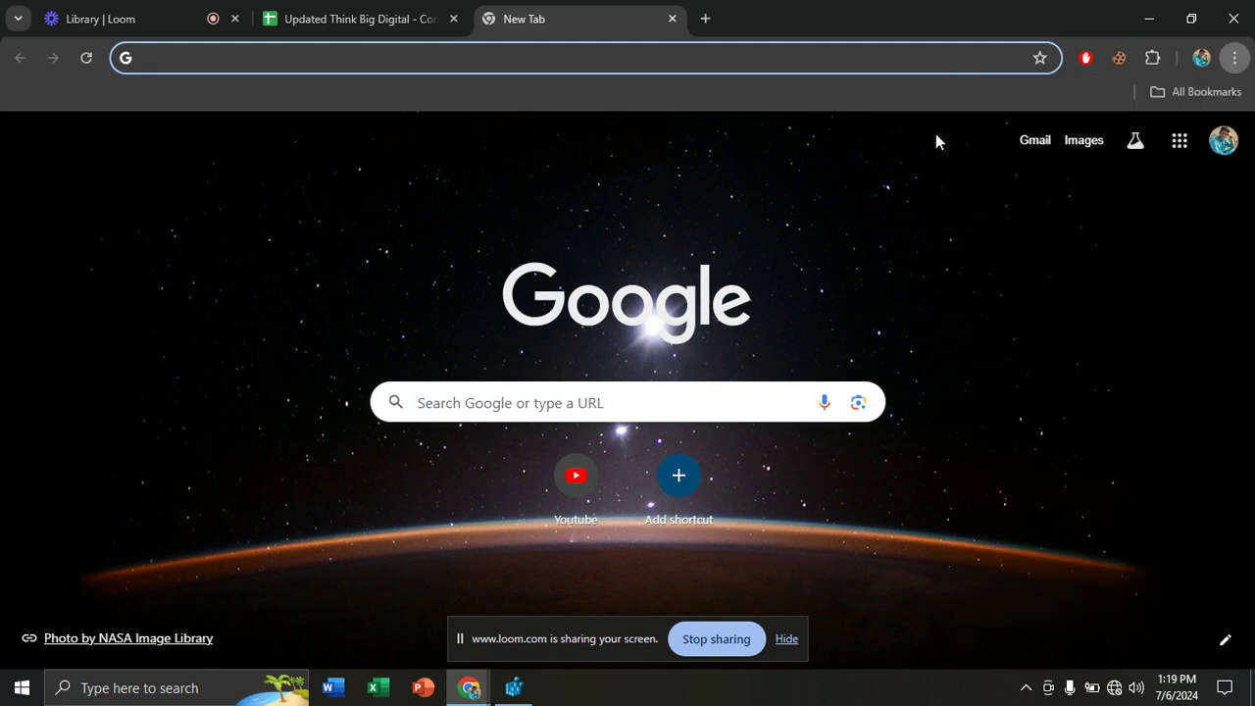
Step: Minimize the Chrome window and close the Registry Editor window that is already running
{"action": "left_click", "coordinate": [1140, 10]}
{"action": "left_click", "coordinate": [1141, 10]}
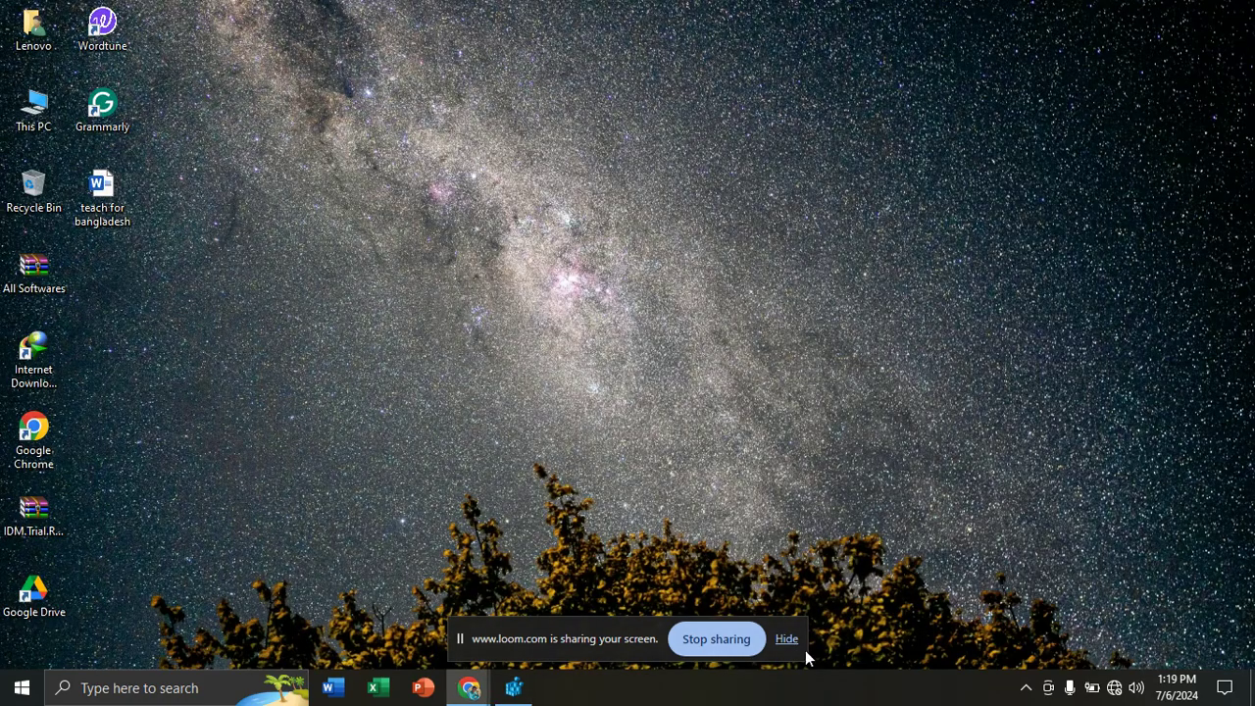
{"action": "mouse_move", "coordinate": [511, 697]}
{"action": "left_click", "coordinate": [595, 554]}
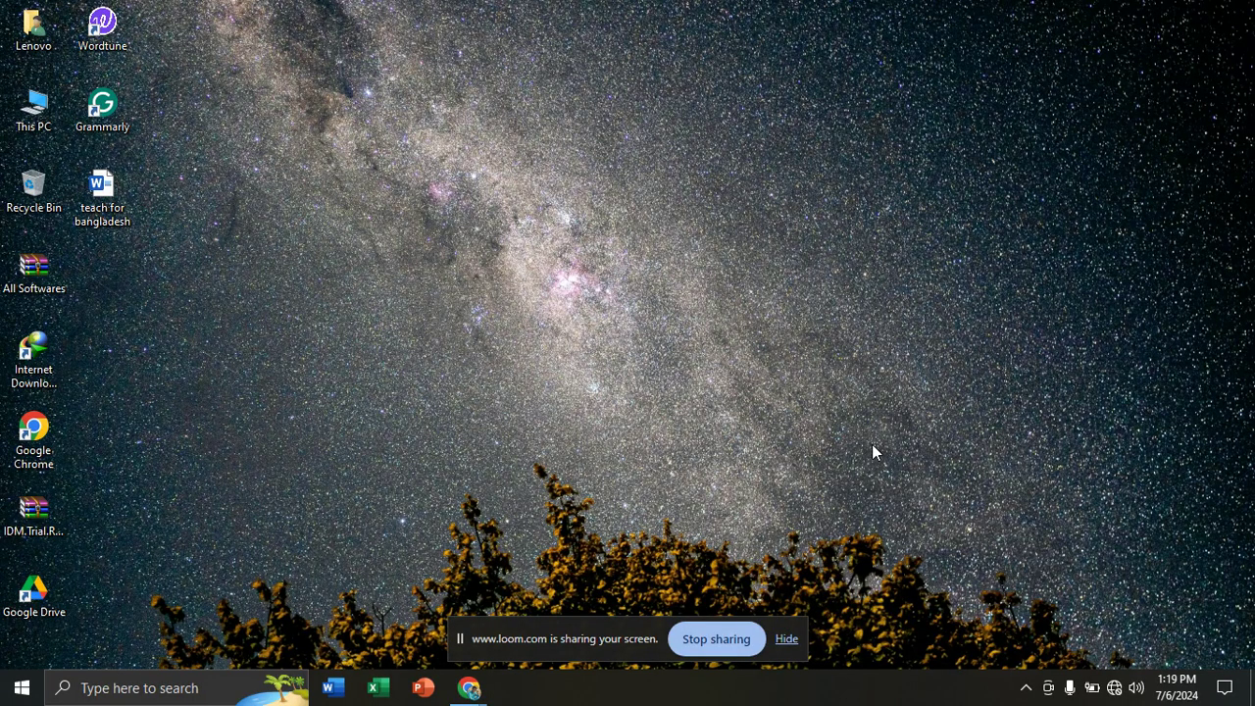
Step: Launch Registry Editor by running regedit, and maximize its window
{"action": "key", "text": "super+r"}
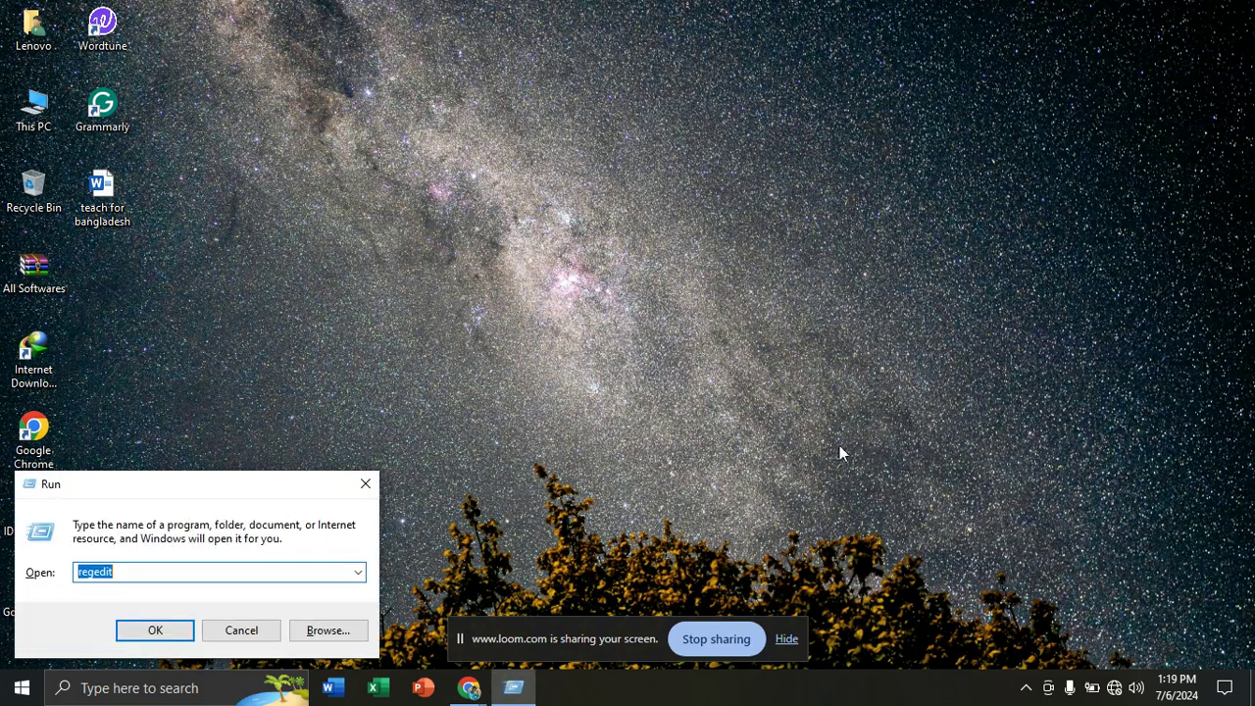
{"action": "key", "text": "BackSpace"}
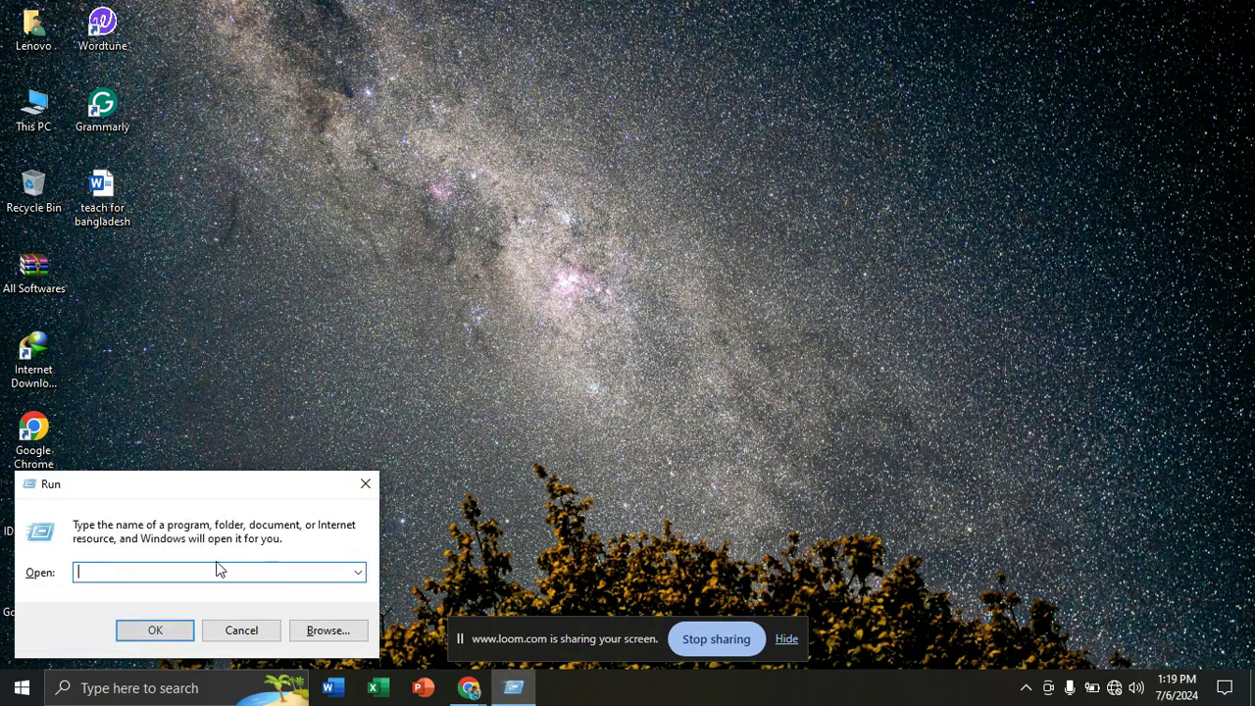
{"action": "type", "text": "rege"}
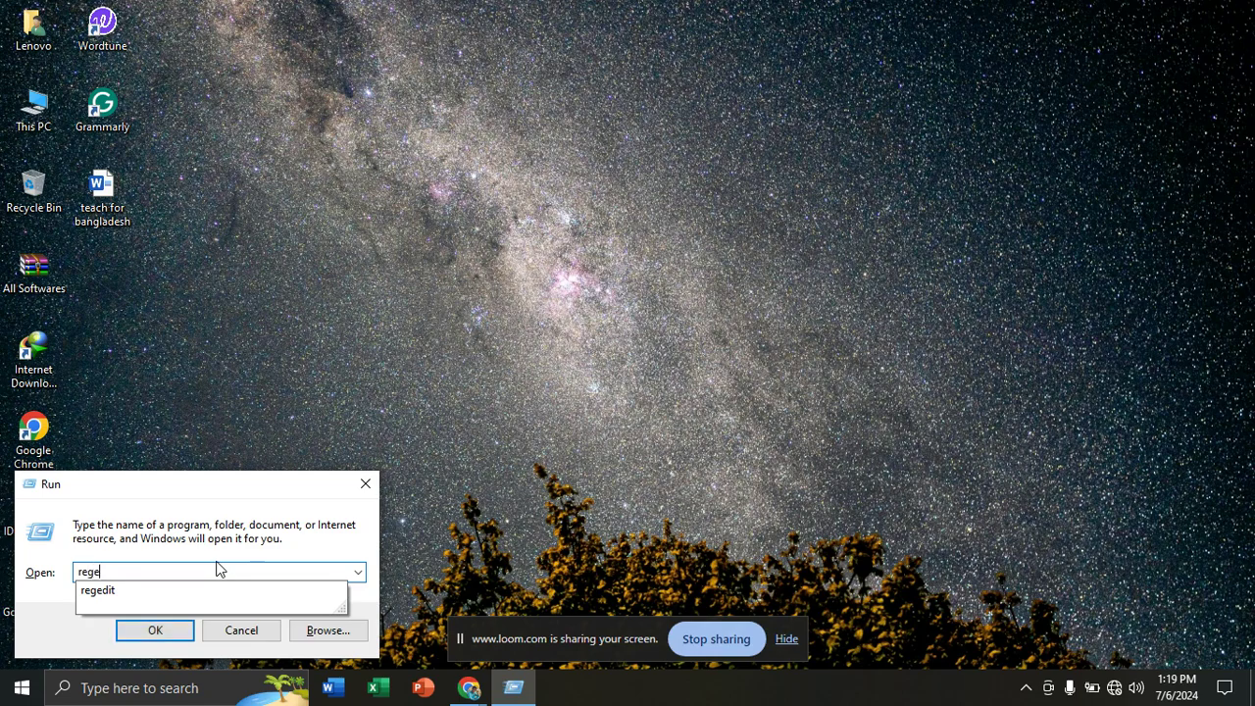
{"action": "type", "text": "dit"}
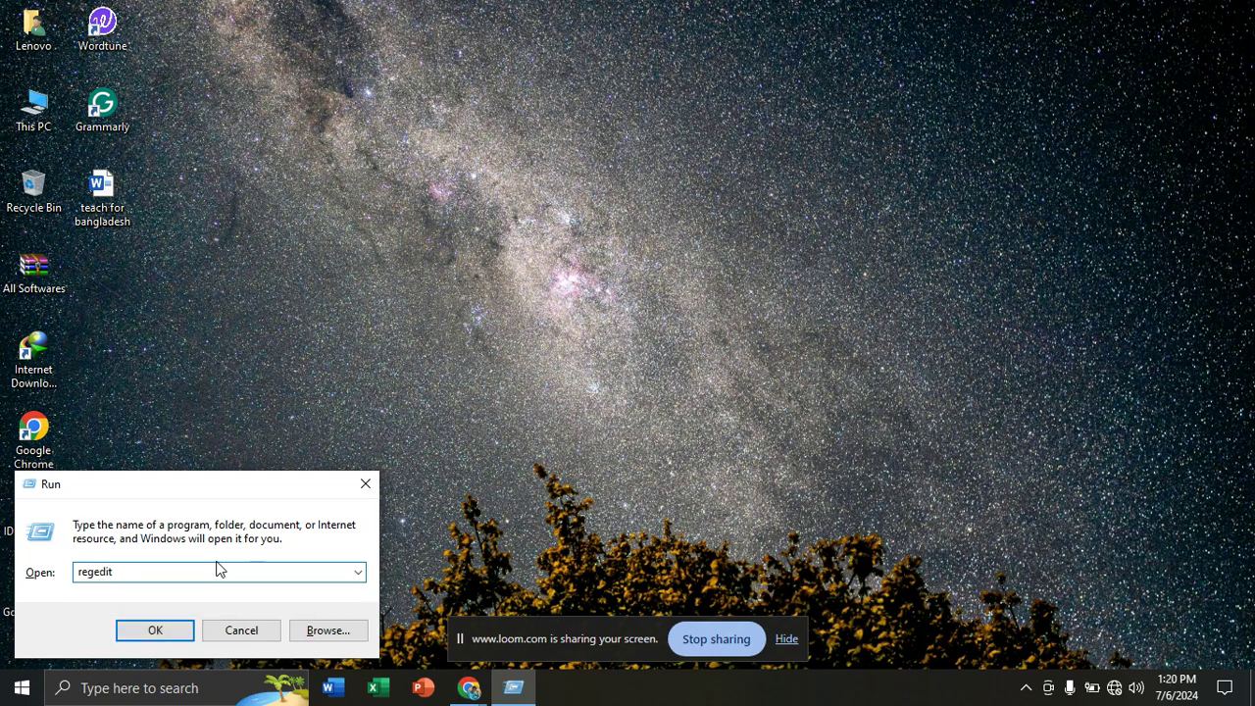
{"action": "key", "text": "Return"}
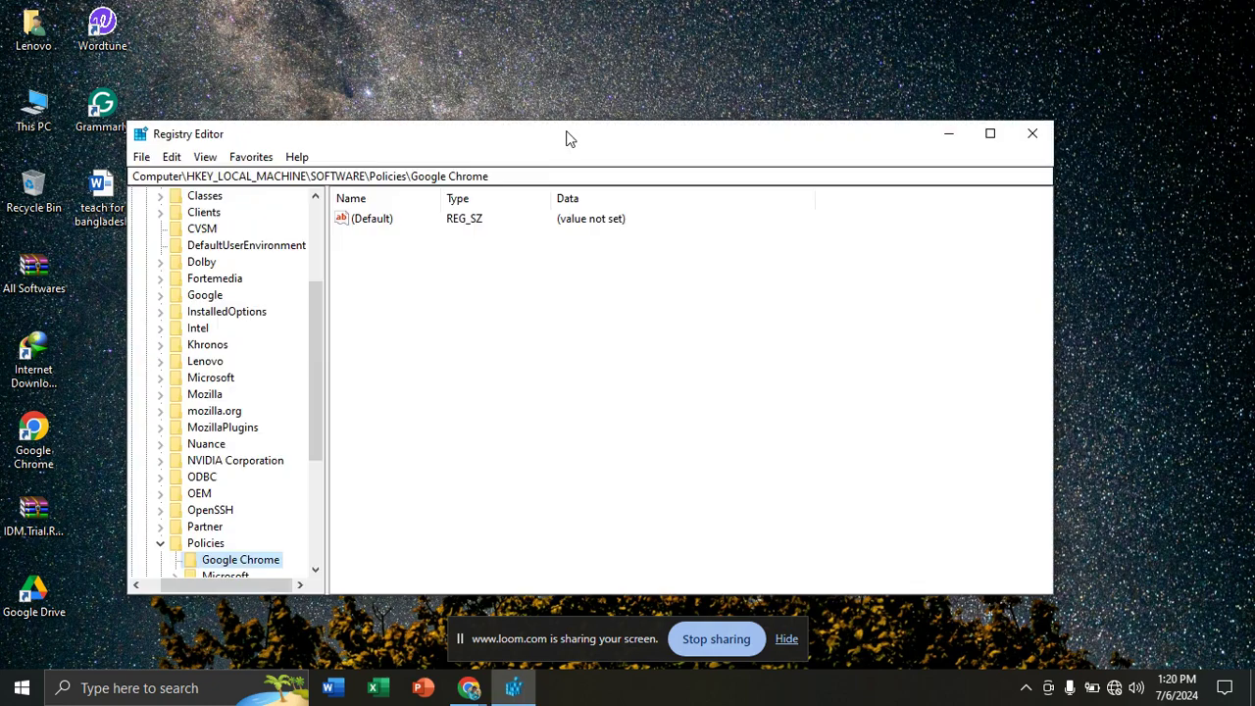
{"action": "double_click", "coordinate": [566, 133]}
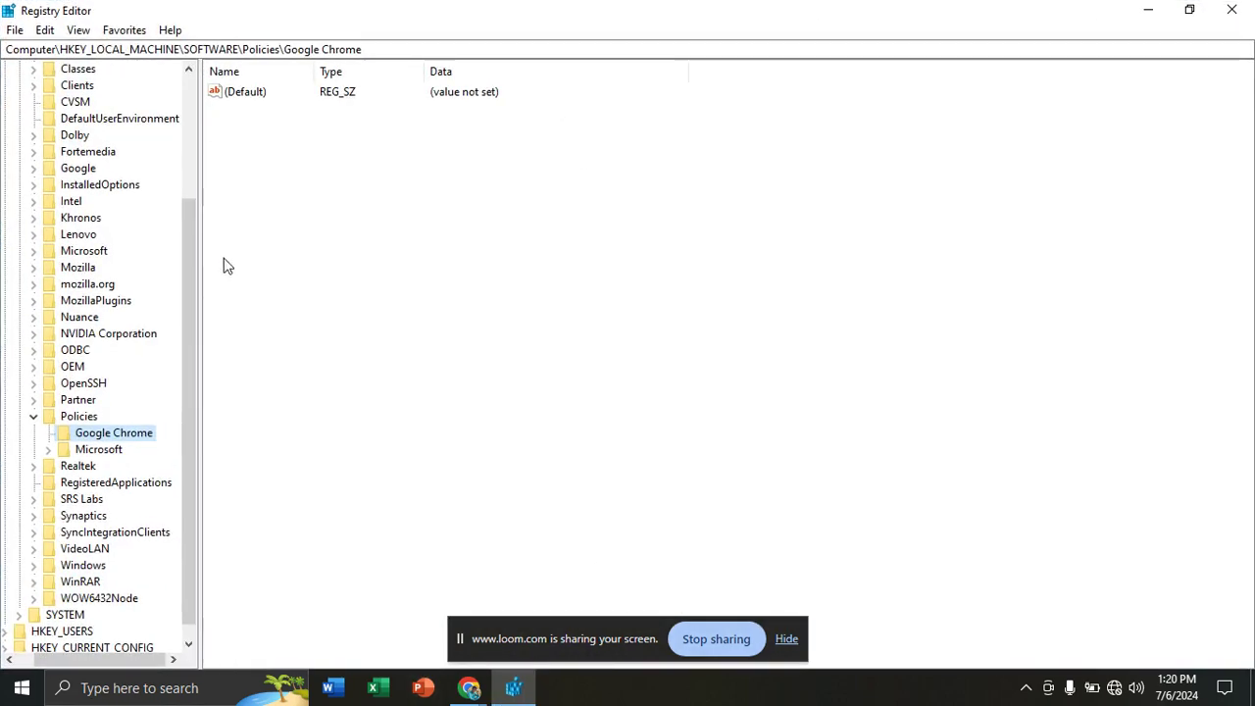
Step: Collapse the HKEY_LOCAL_MACHINE tree and expand it again down to the SOFTWARE\Policies key
{"action": "left_click_drag", "start_coordinate": [194, 268], "coordinate": [196, 119]}
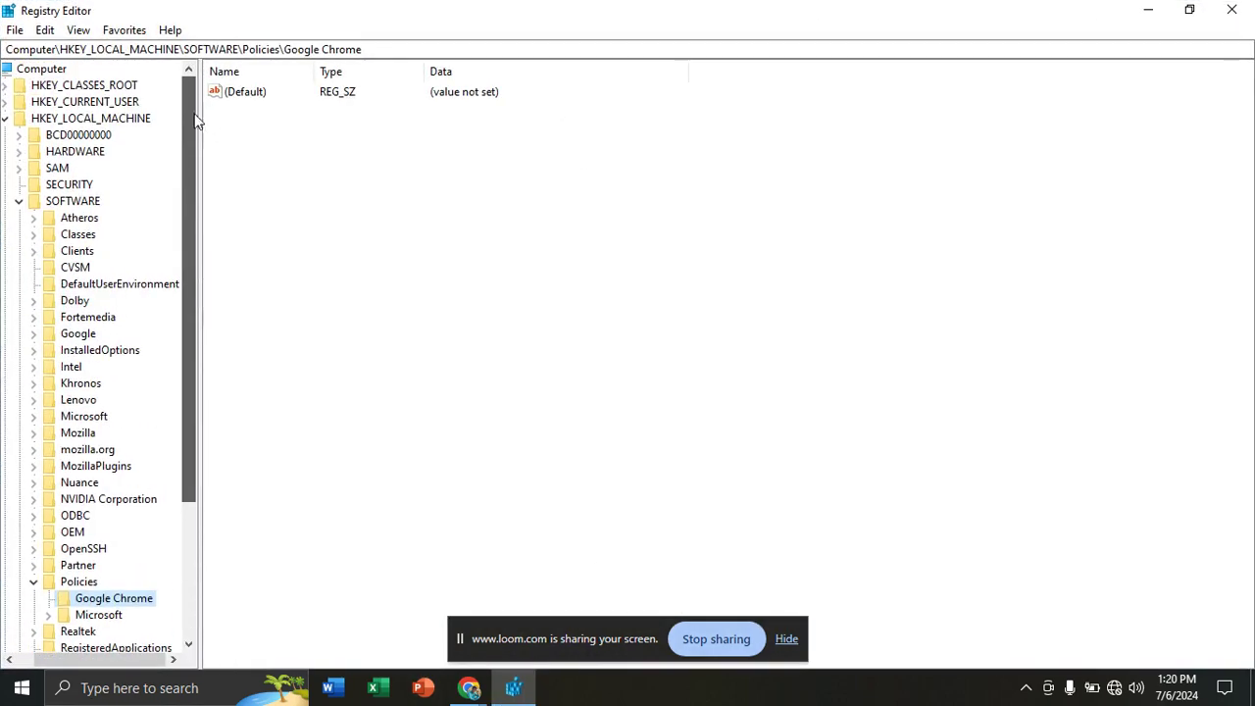
{"action": "left_click", "coordinate": [7, 119]}
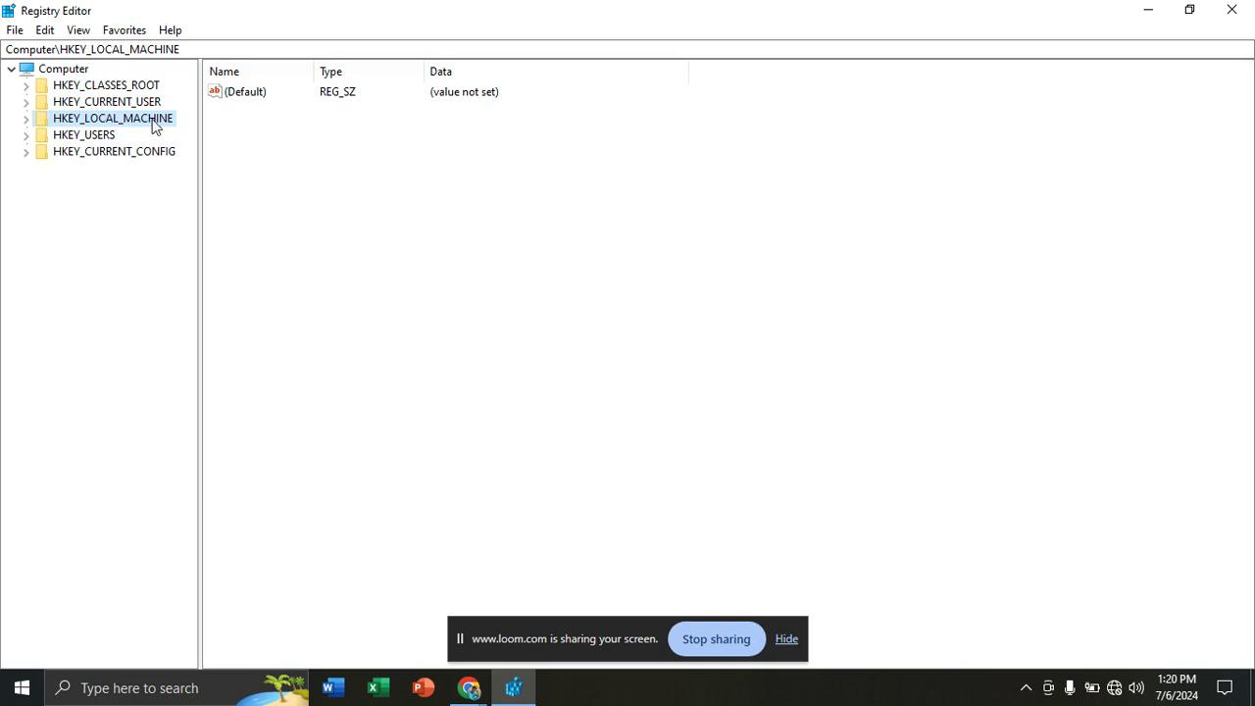
{"action": "left_click", "coordinate": [26, 118]}
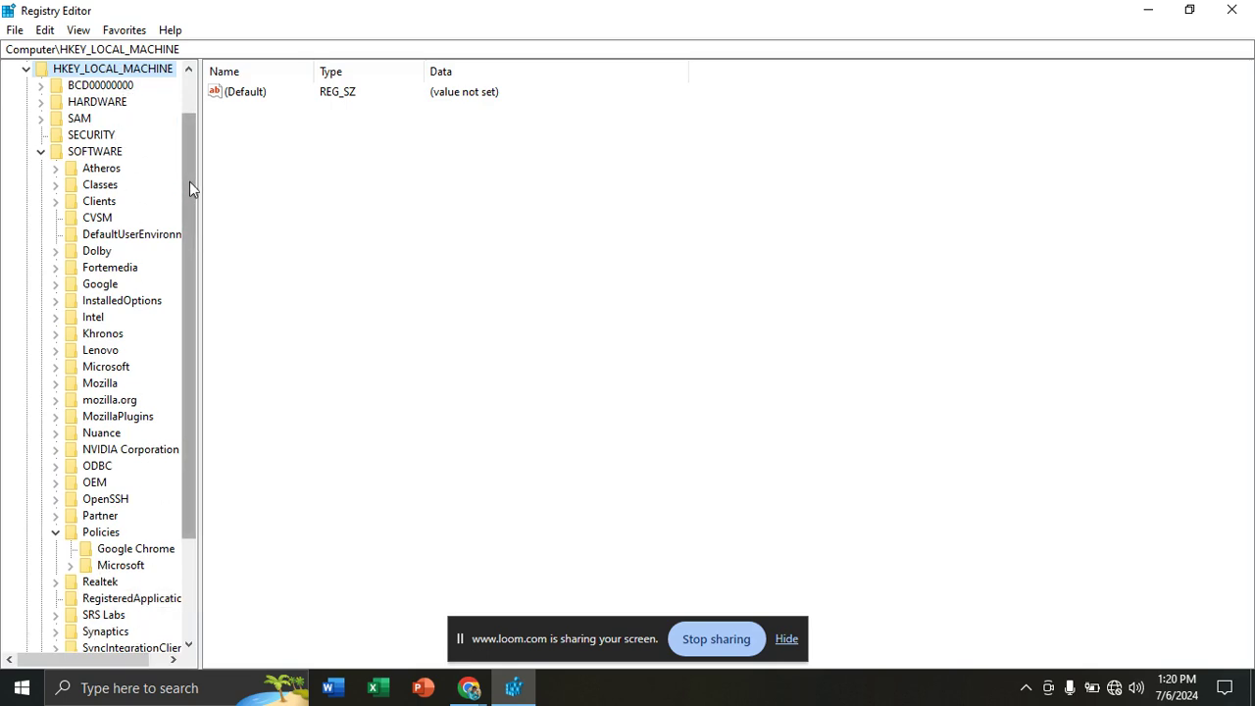
{"action": "left_click", "coordinate": [55, 531]}
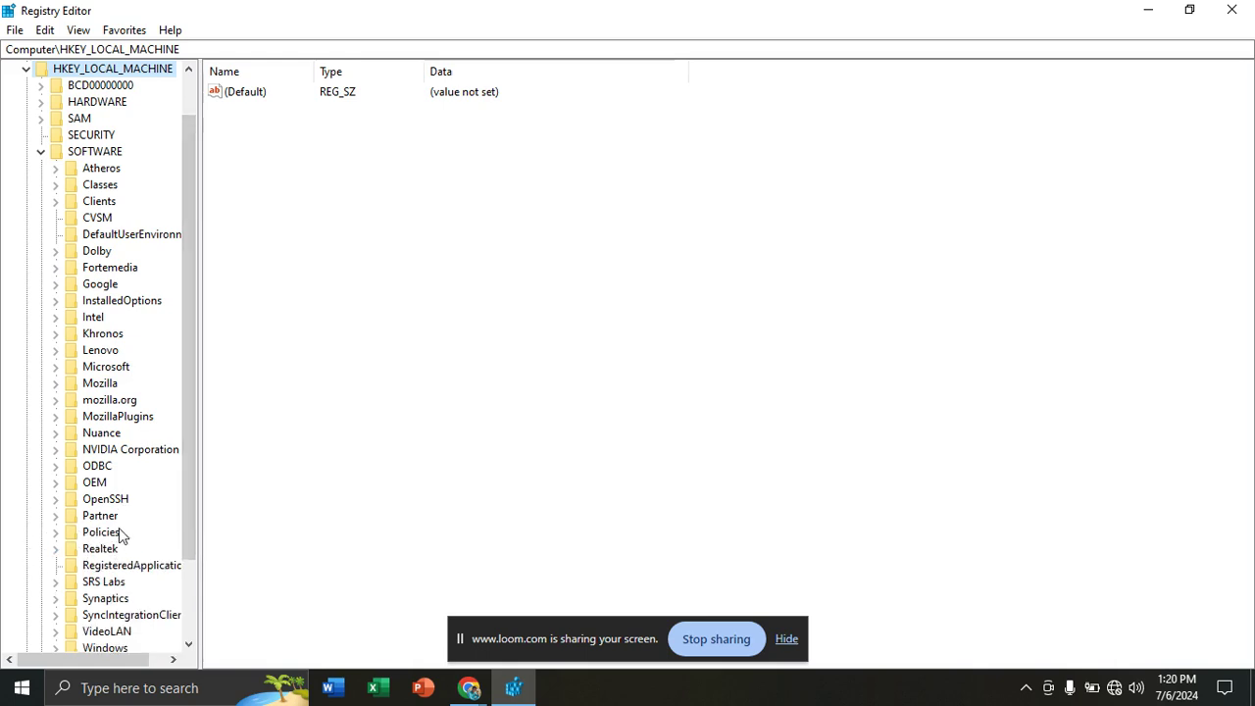
{"action": "left_click", "coordinate": [55, 532]}
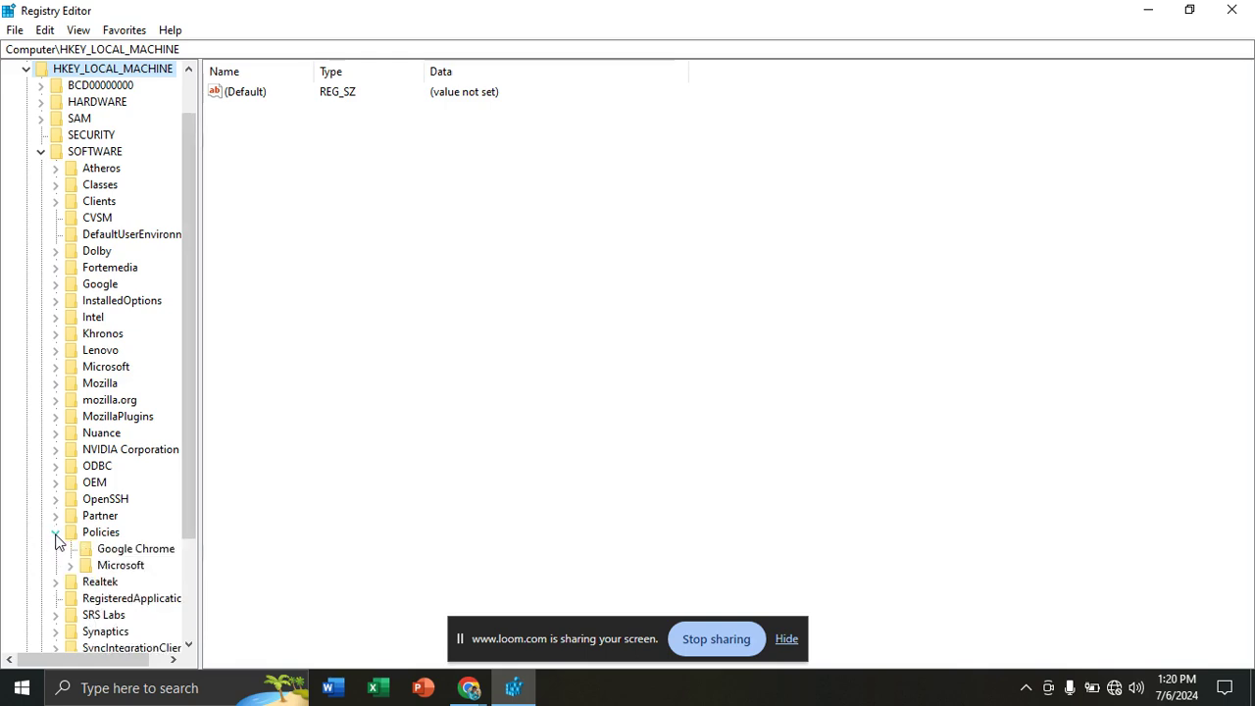
Step: Delete the Google Chrome key under HKEY_LOCAL_MACHINE\SOFTWARE\Policies
{"action": "right_click", "coordinate": [139, 551]}
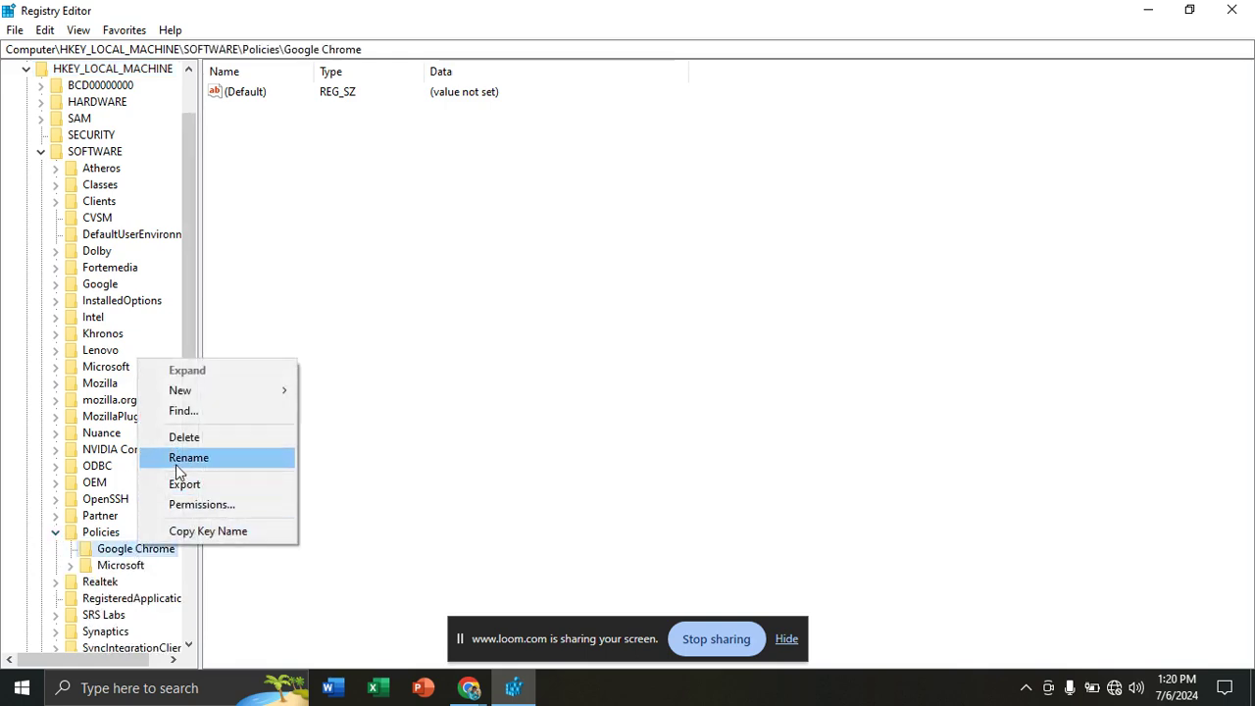
{"action": "left_click", "coordinate": [192, 438]}
{"action": "left_click", "coordinate": [749, 340]}
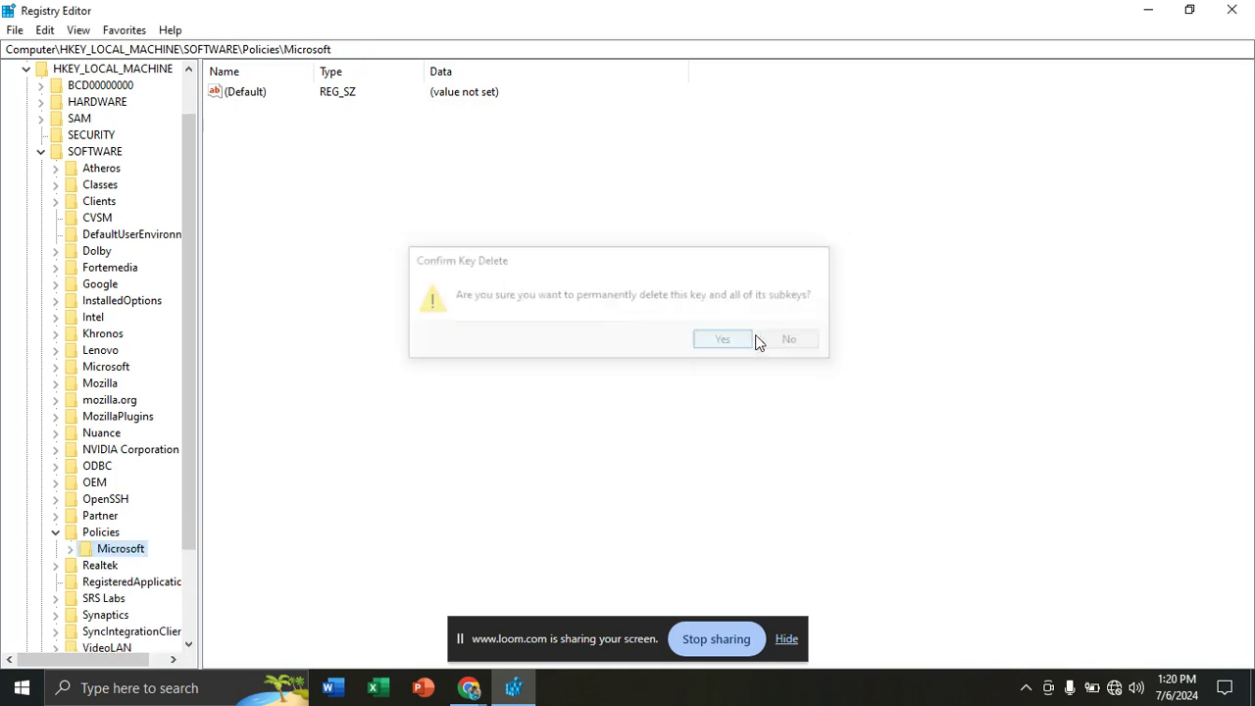
Step: Create a new key named Google under HKEY_LOCAL_MACHINE\SOFTWARE\Policies
{"action": "left_click_drag", "start_coordinate": [194, 498], "coordinate": [194, 551]}
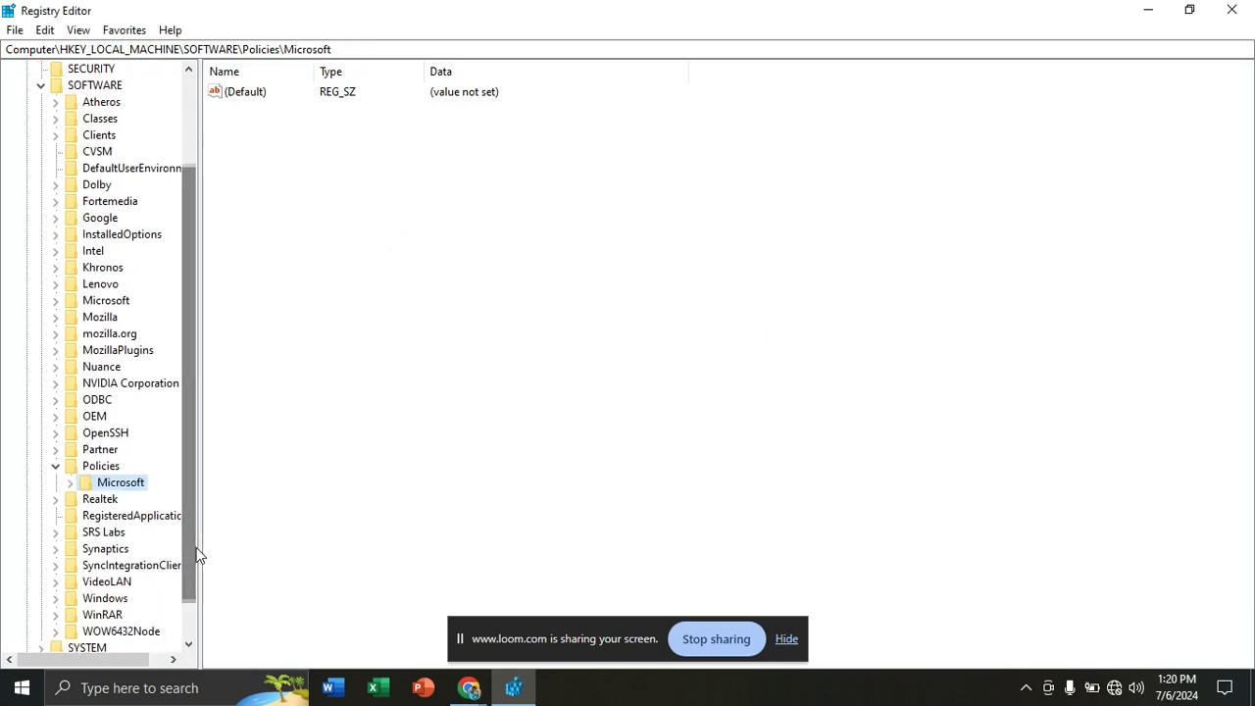
{"action": "right_click", "coordinate": [104, 469]}
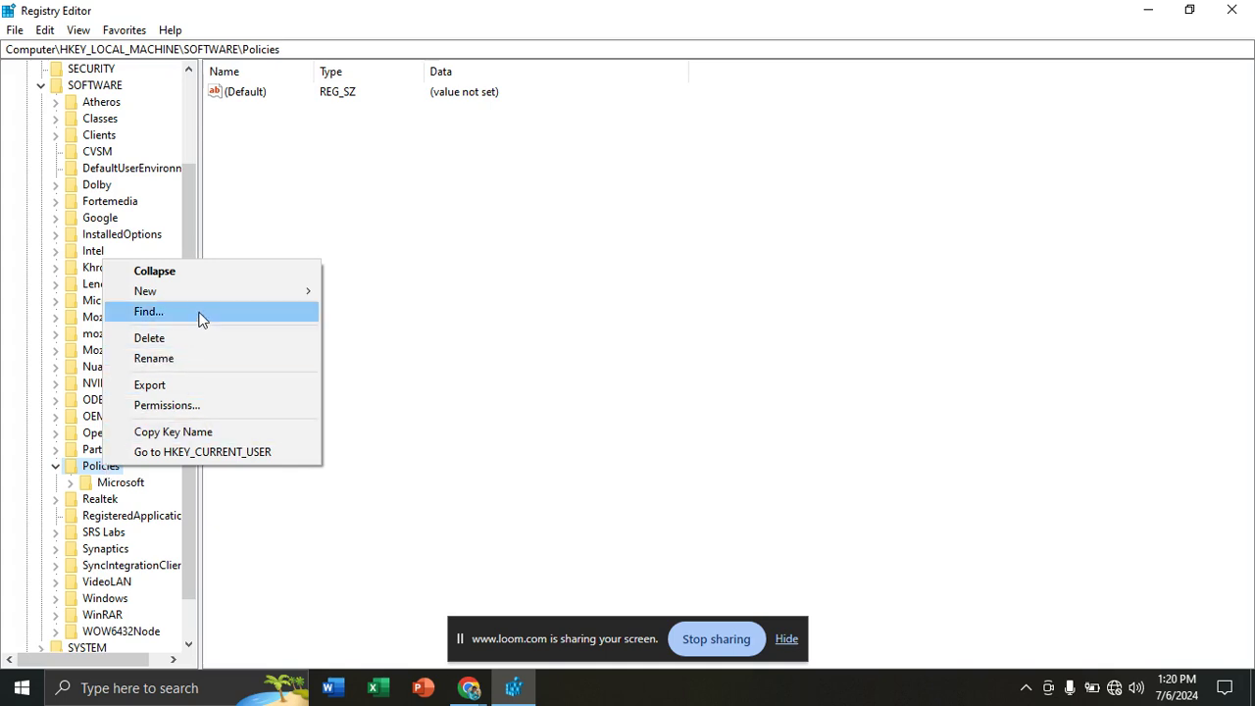
{"action": "mouse_move", "coordinate": [199, 298]}
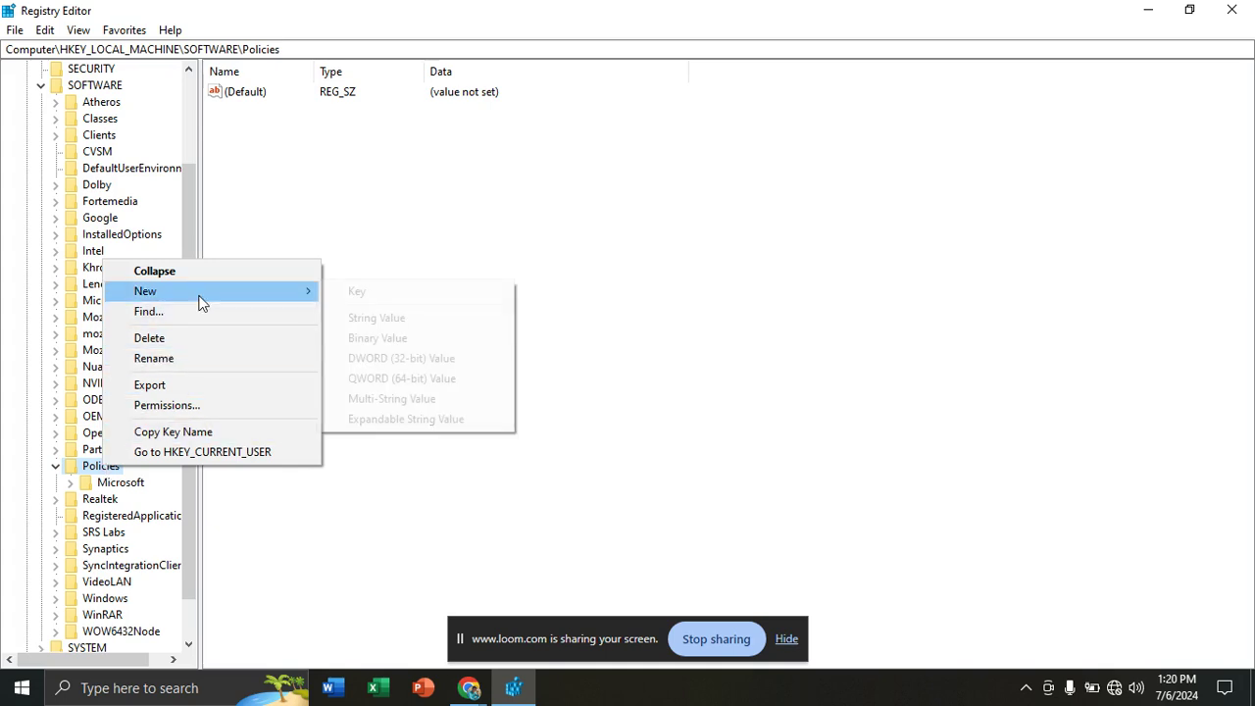
{"action": "left_click", "coordinate": [353, 291]}
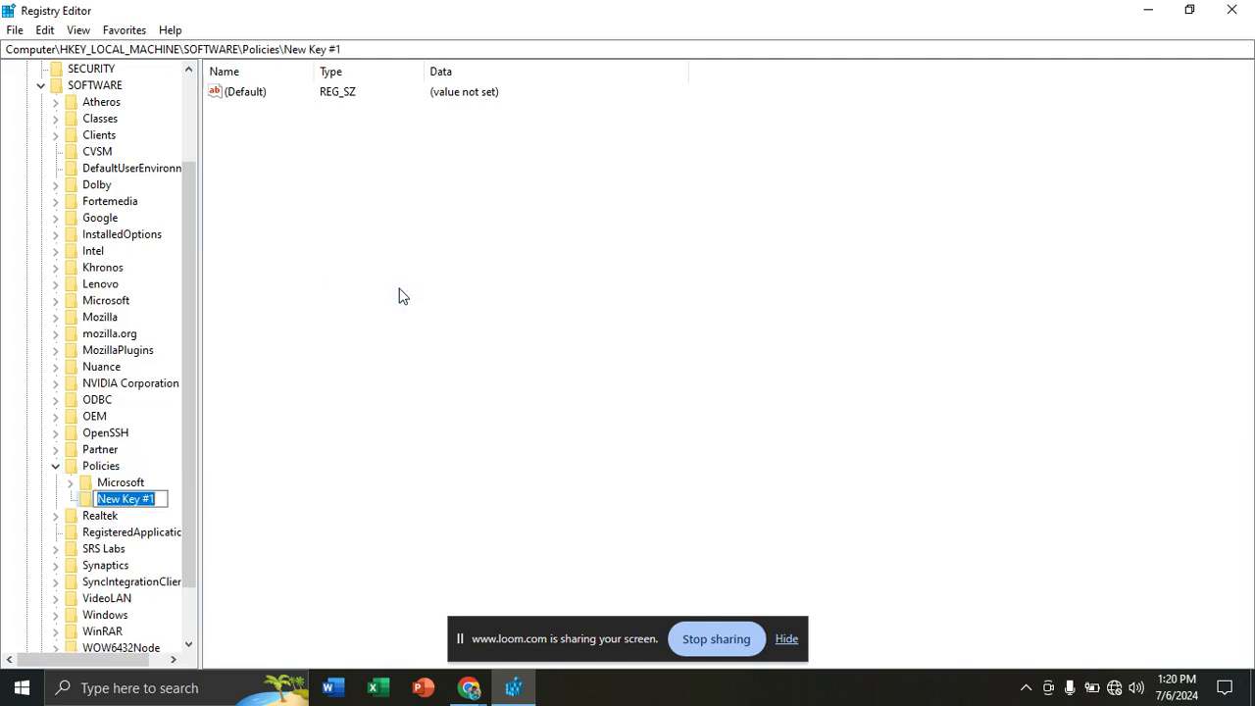
{"action": "type", "text": "Google"}
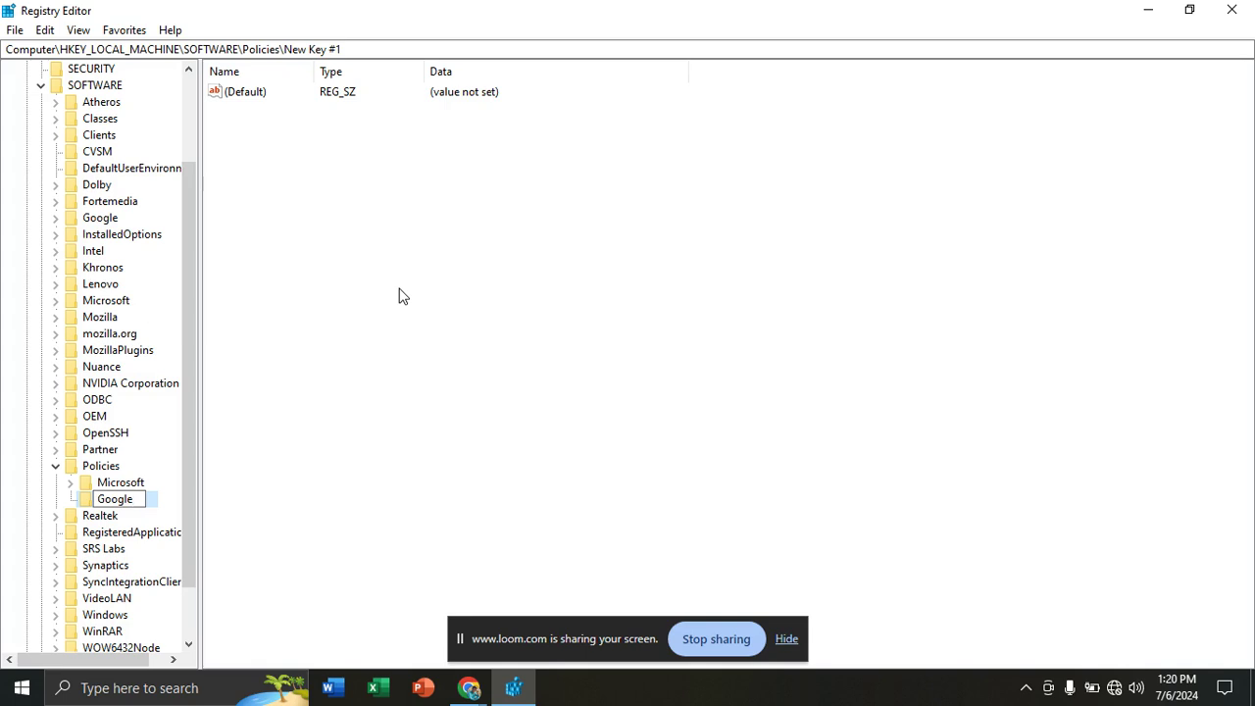
{"action": "key", "text": "Return"}
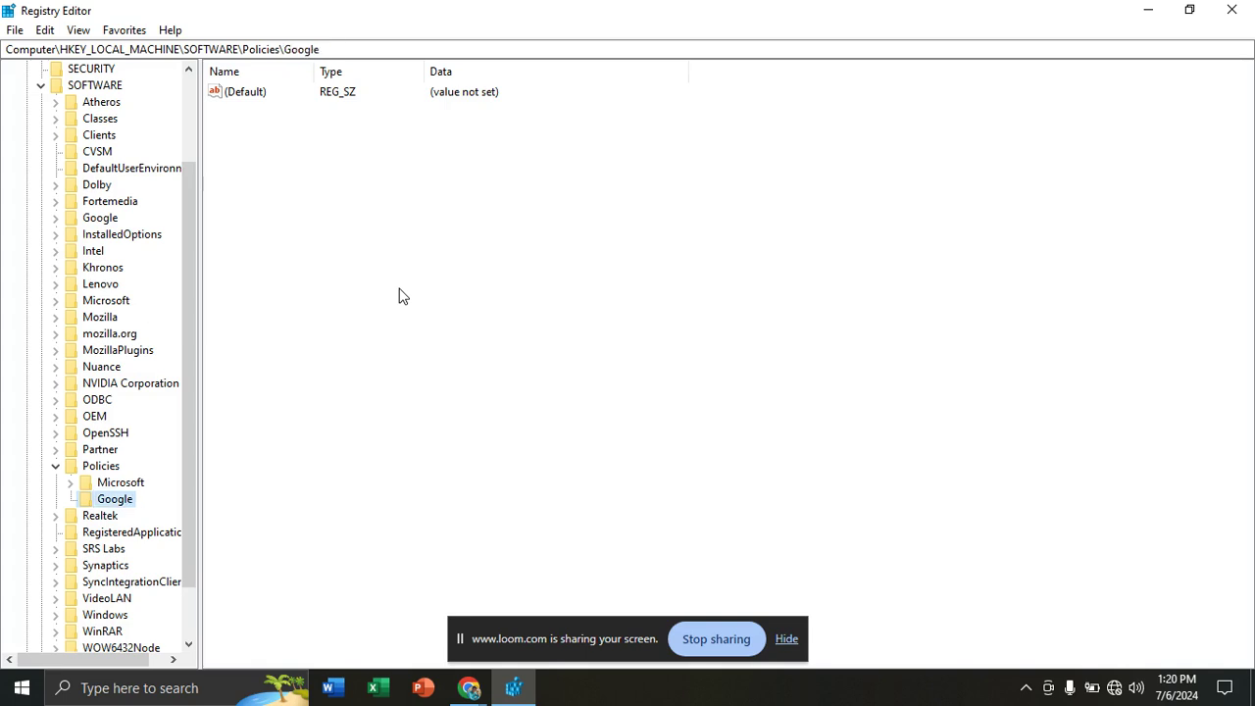
Step: Create a new subkey named Chrome under the Policies\Google key
{"action": "right_click", "coordinate": [122, 507]}
{"action": "mouse_move", "coordinate": [210, 353]}
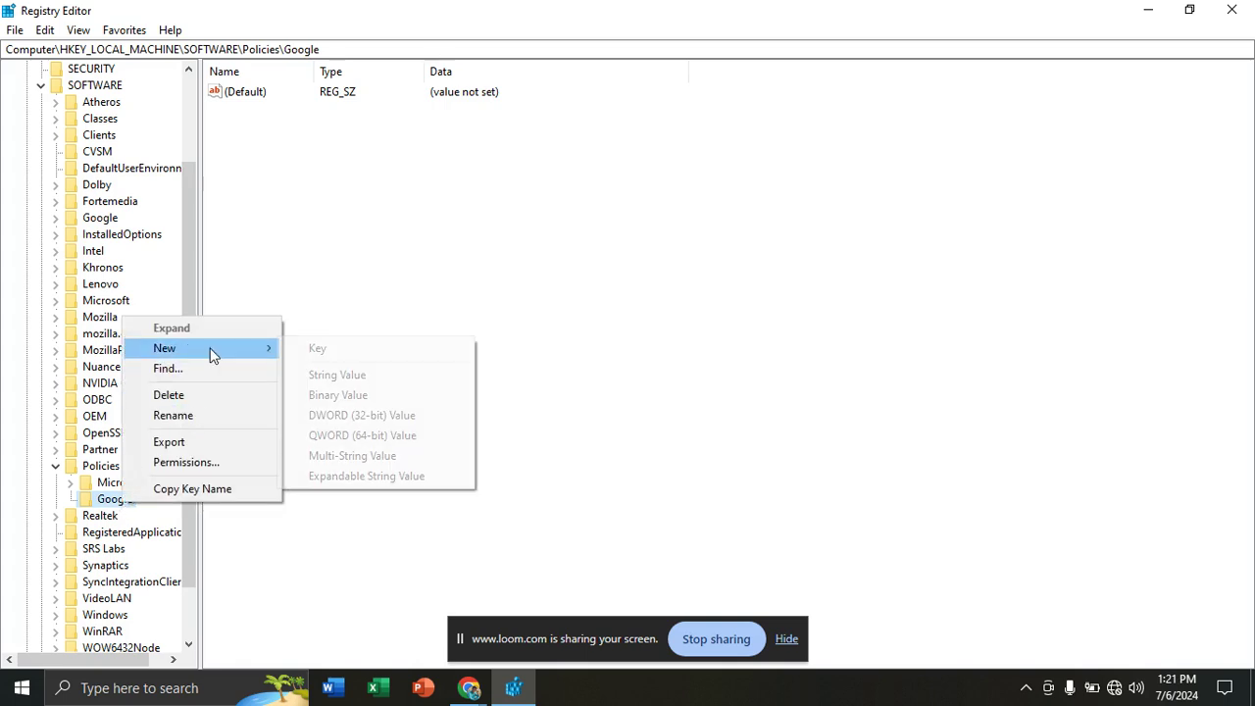
{"action": "left_click", "coordinate": [306, 349]}
{"action": "key", "text": "BackSpace"}
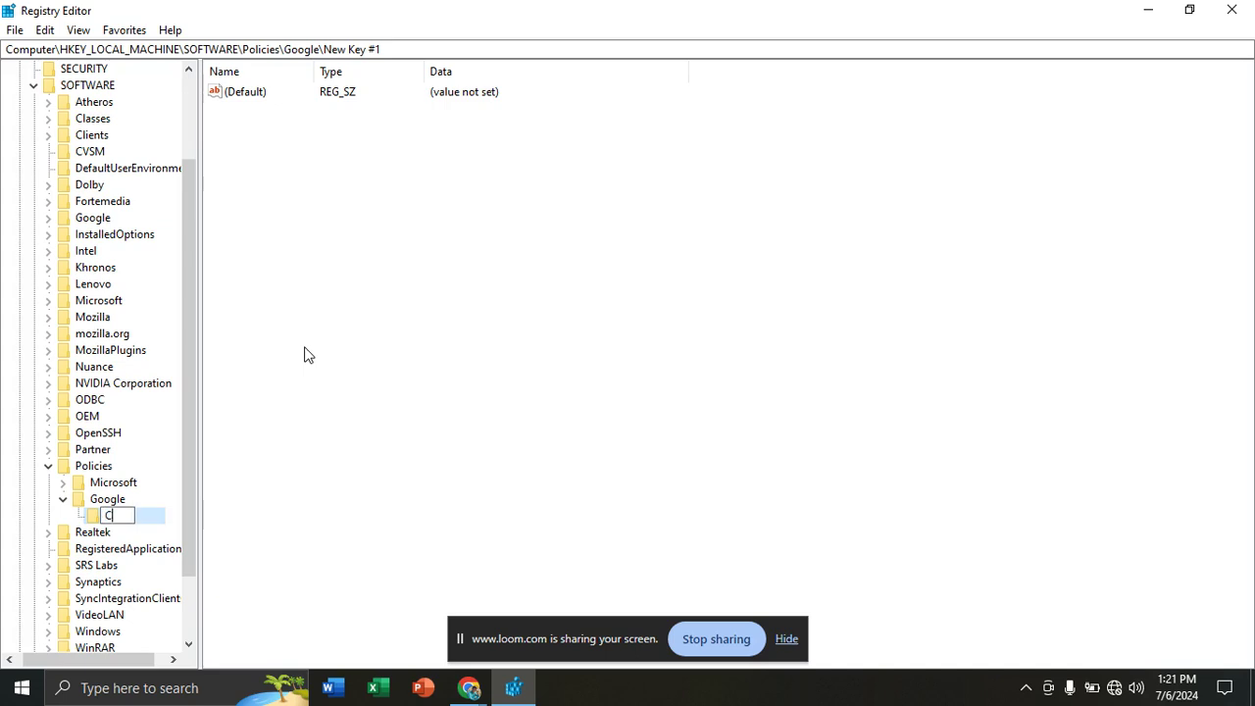
{"action": "type", "text": "Chrome"}
{"action": "key", "text": "Return"}
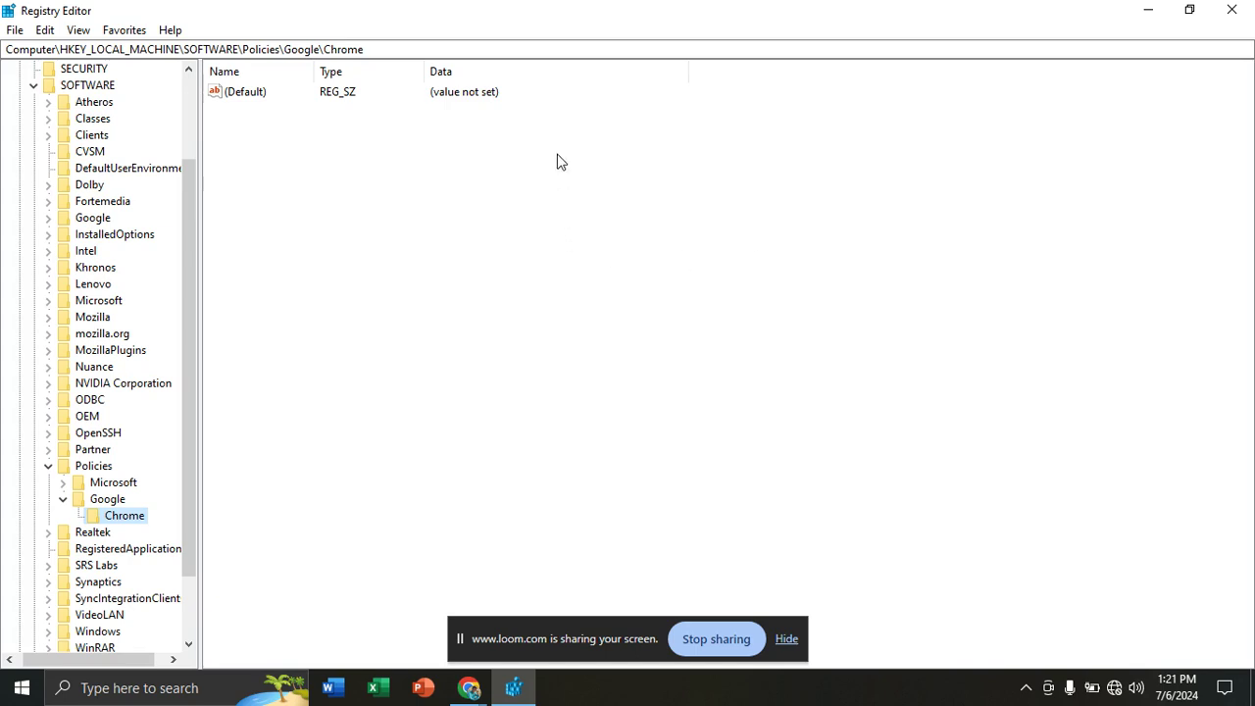
{"action": "right_click", "coordinate": [478, 141]}
{"action": "mouse_move", "coordinate": [504, 158]}
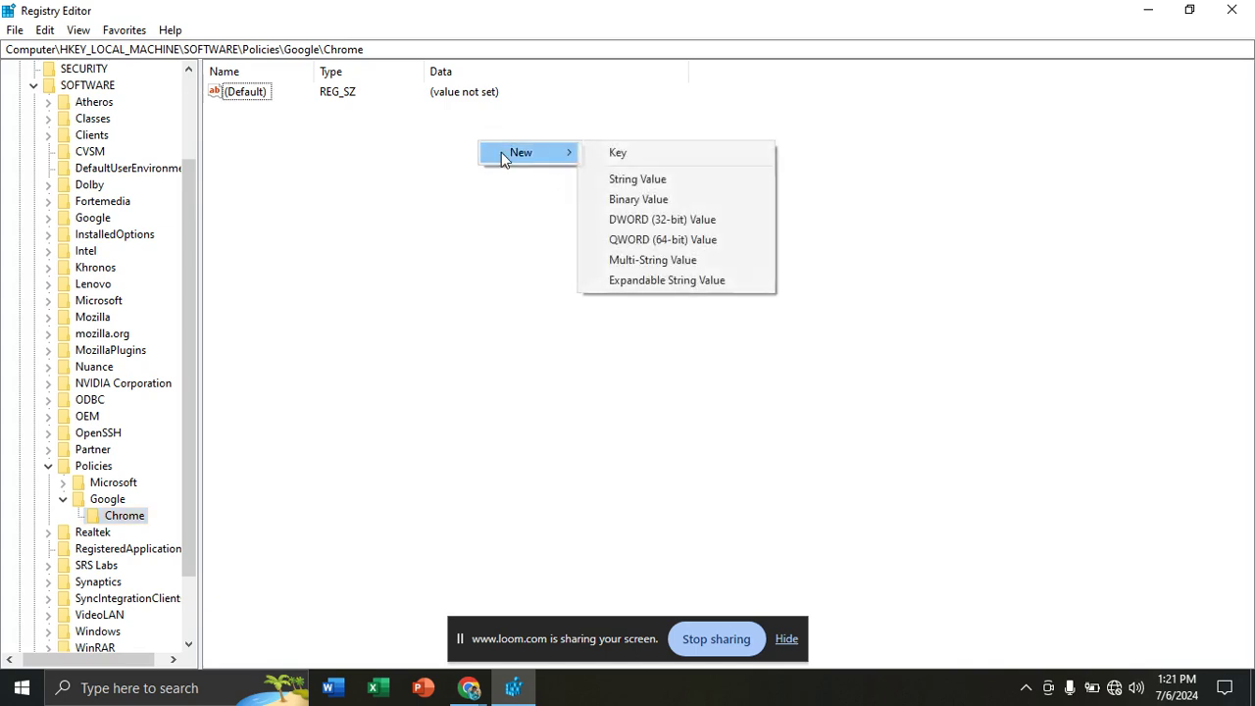
{"action": "left_click", "coordinate": [674, 155]}
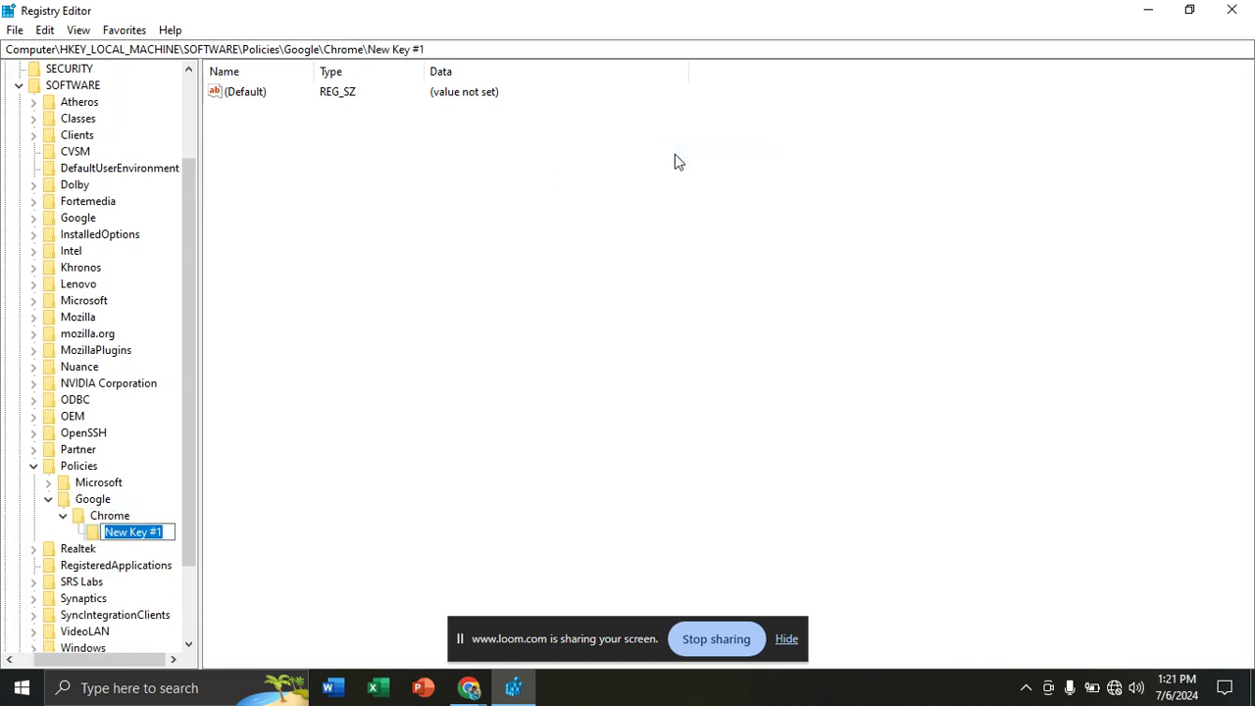
{"action": "right_click", "coordinate": [587, 165]}
{"action": "mouse_move", "coordinate": [621, 176]}
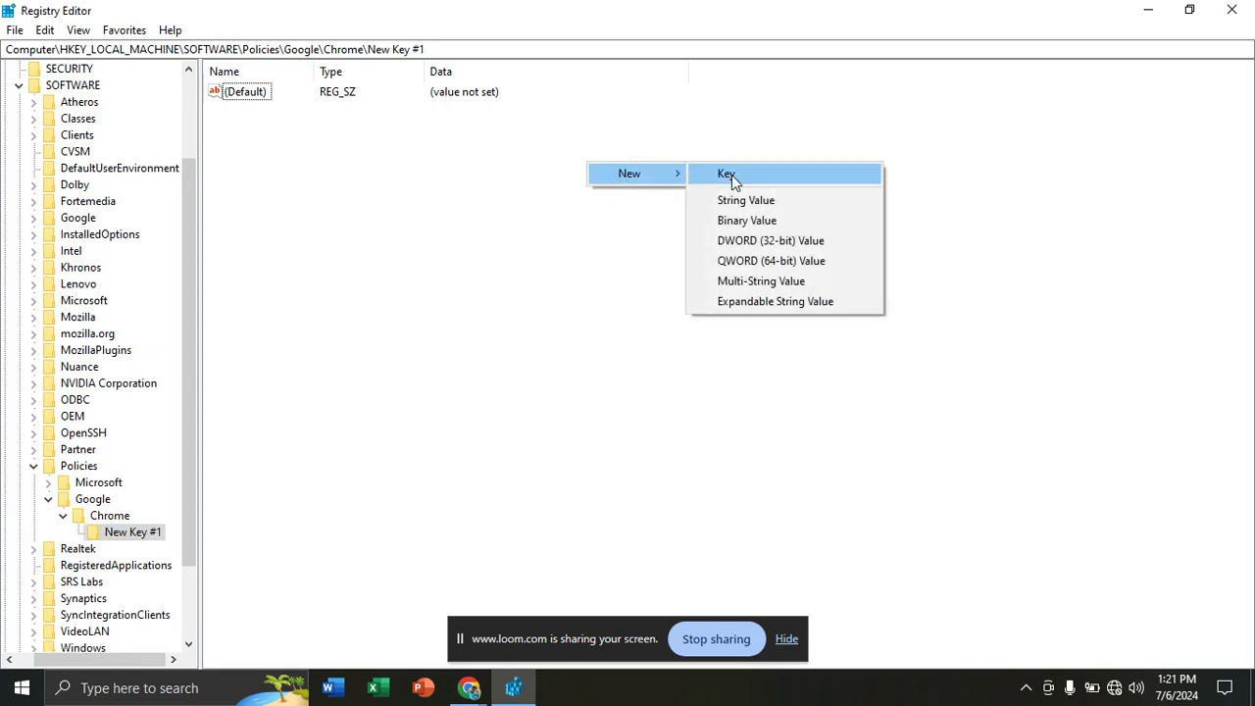
{"action": "left_click", "coordinate": [398, 235]}
{"action": "right_click", "coordinate": [380, 187]}
{"action": "mouse_move", "coordinate": [395, 202]}
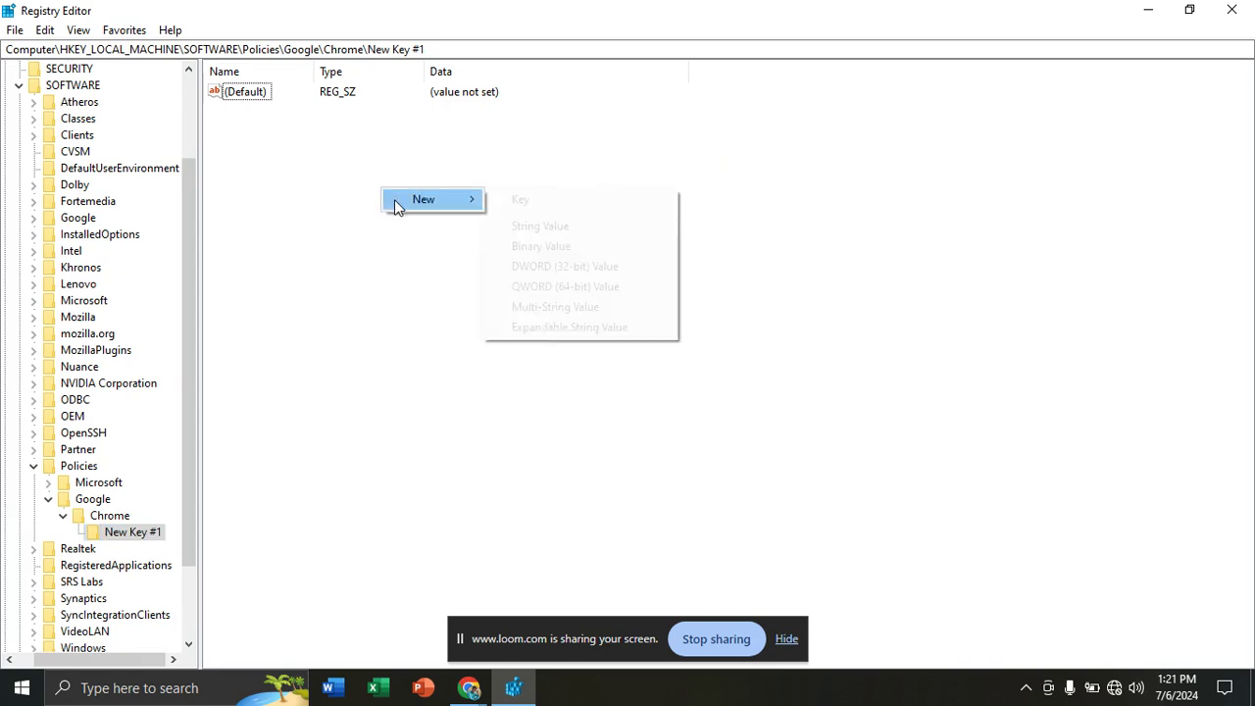
{"action": "left_click", "coordinate": [357, 288]}
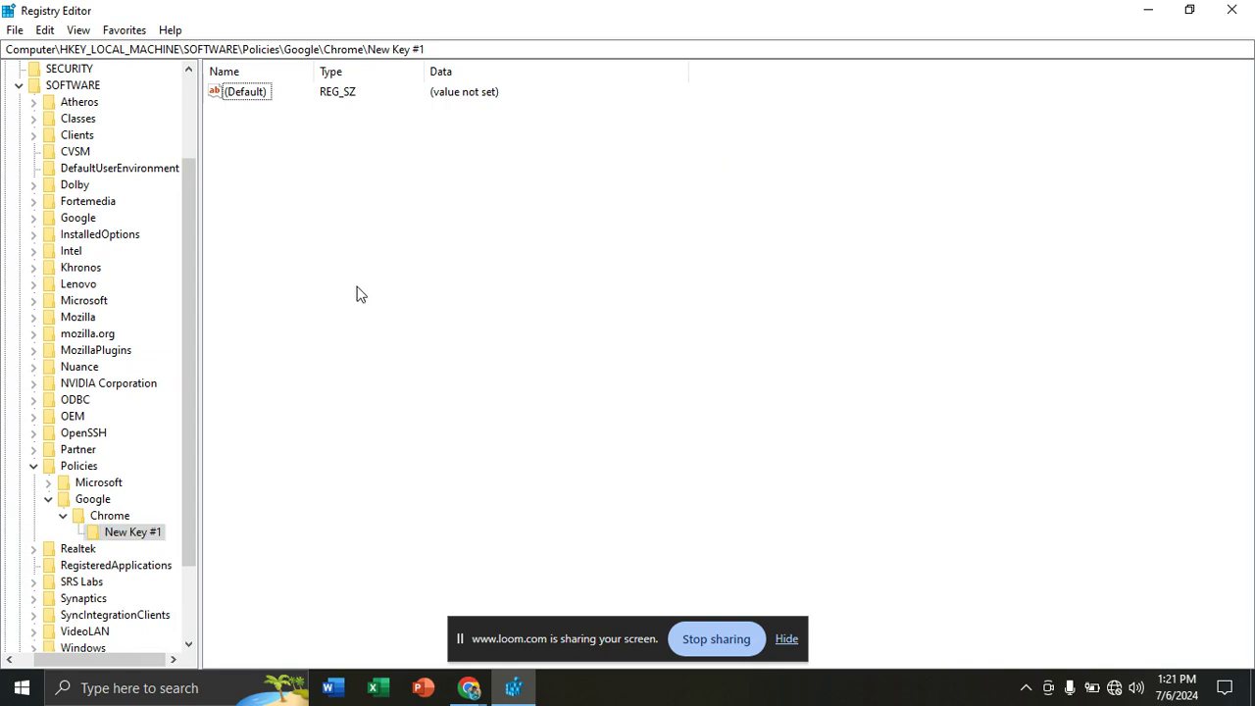
{"action": "right_click", "coordinate": [127, 544]}
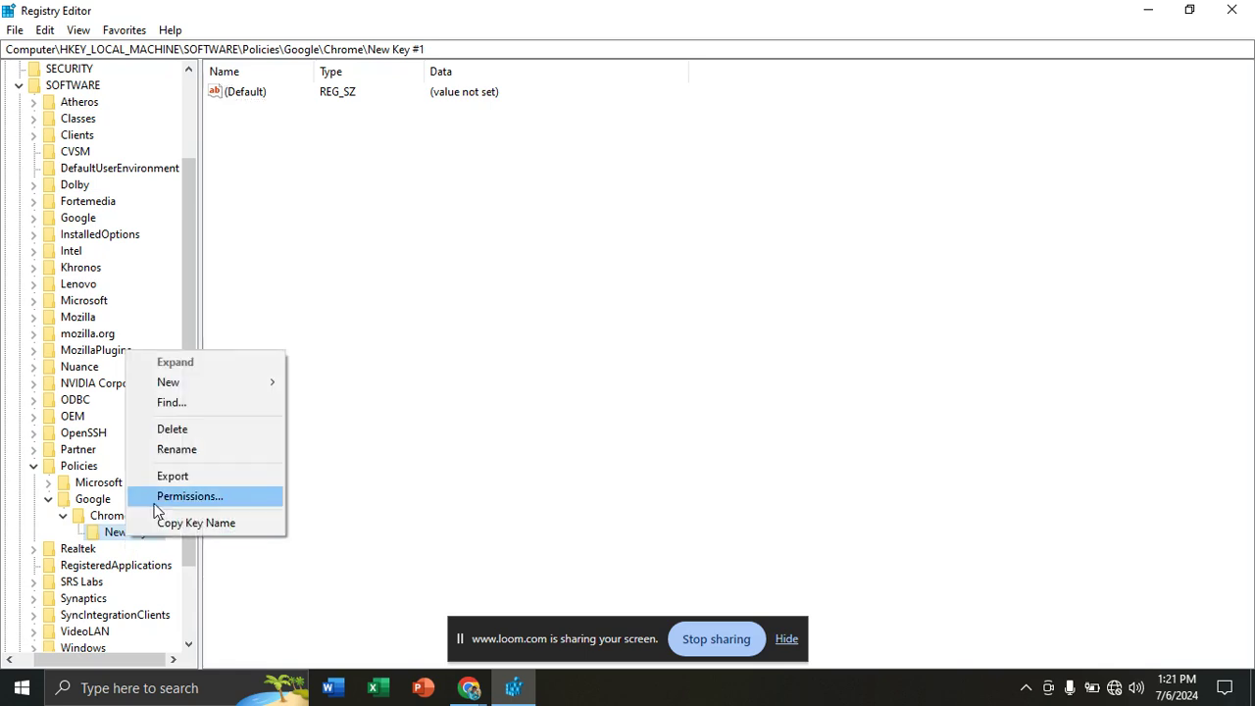
{"action": "left_click", "coordinate": [224, 430]}
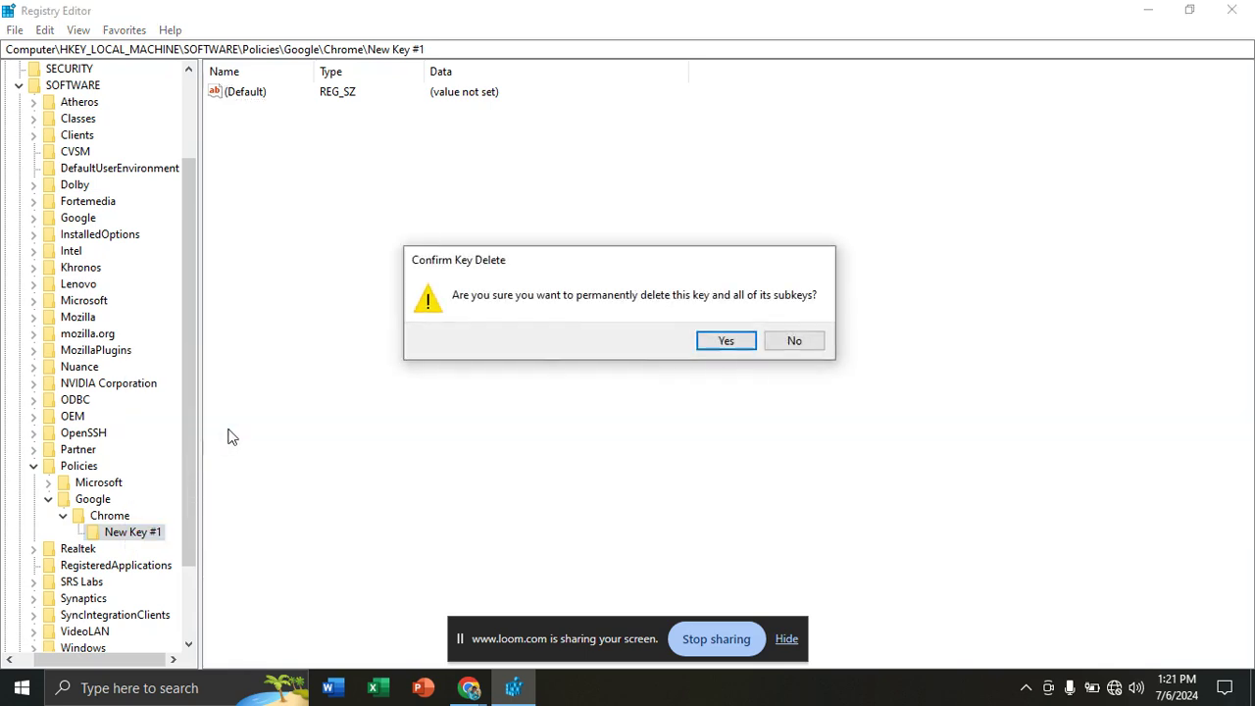
{"action": "left_click", "coordinate": [715, 341]}
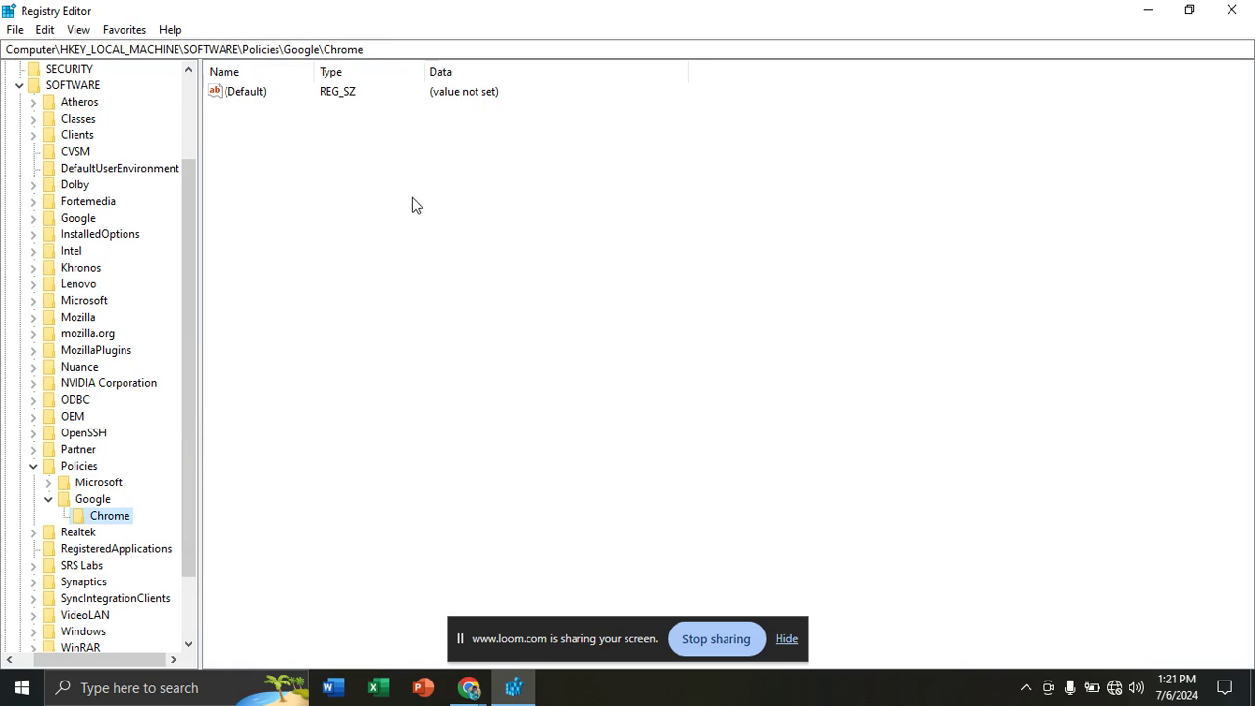
Step: Create a DWORD (32-bit) value named IncognitoModeAvailability in the Policies\Google\Chrome key
{"action": "right_click", "coordinate": [412, 204]}
{"action": "mouse_move", "coordinate": [448, 212]}
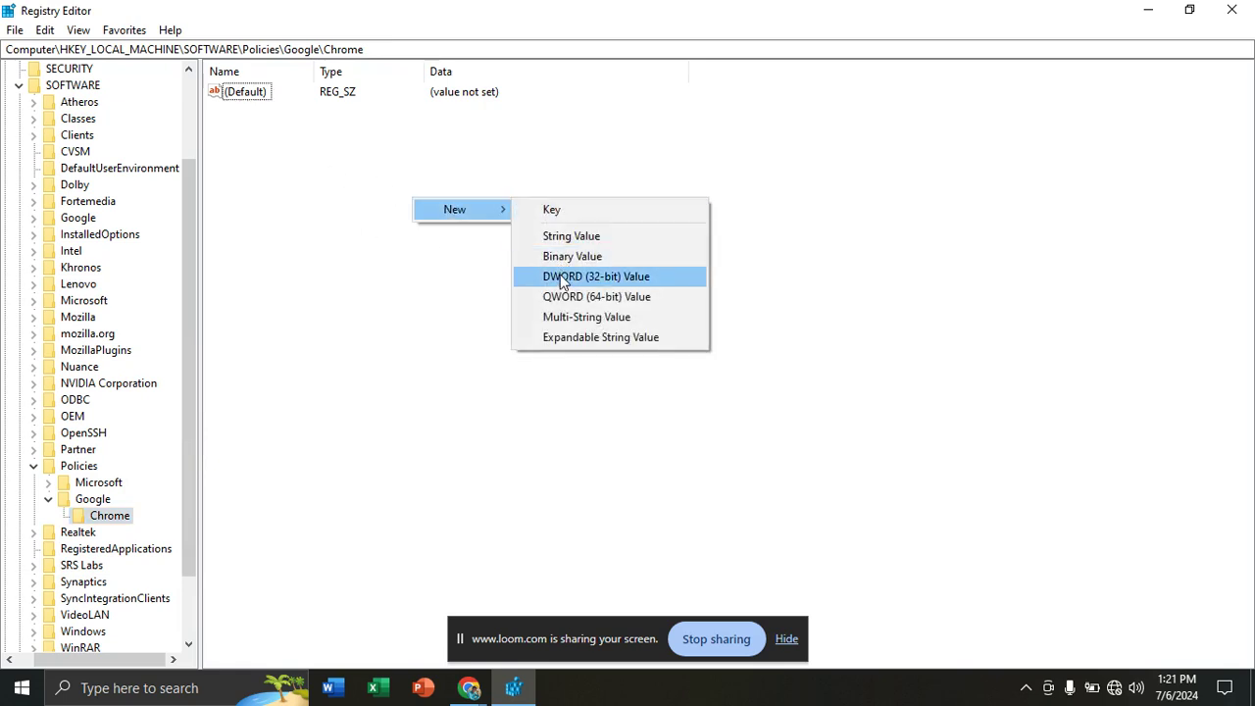
{"action": "left_click", "coordinate": [664, 282]}
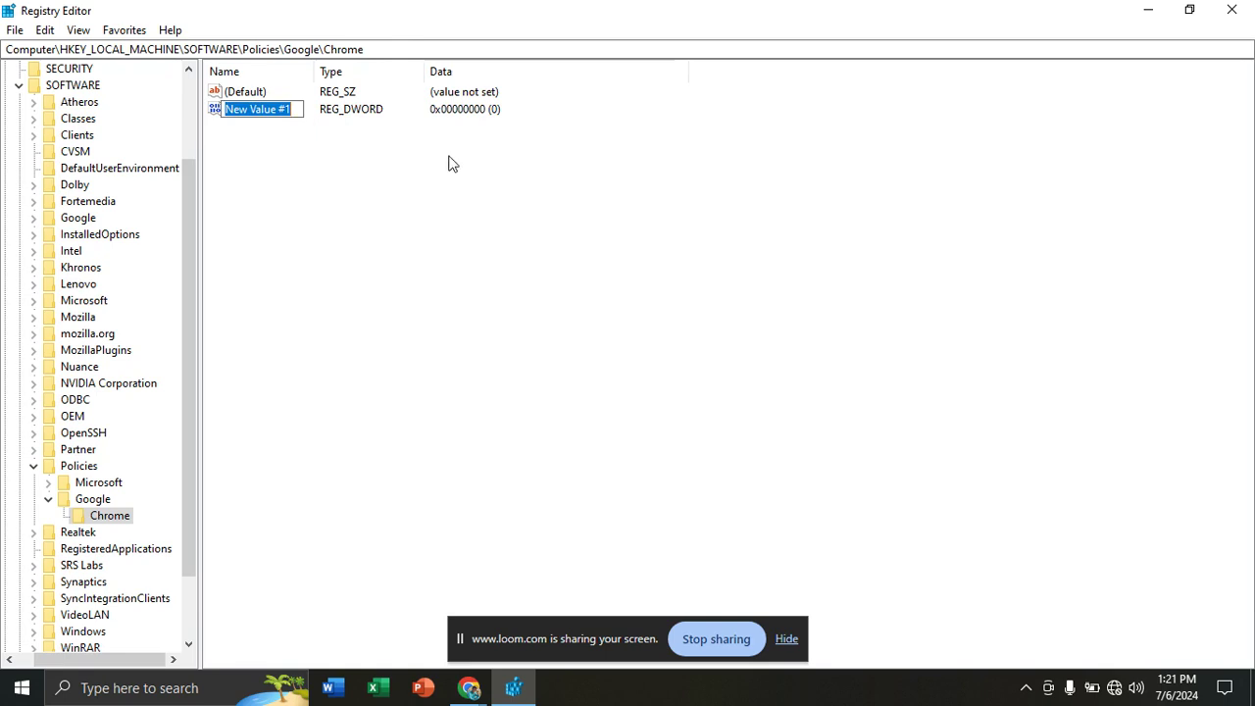
{"action": "key", "text": "BackSpace"}
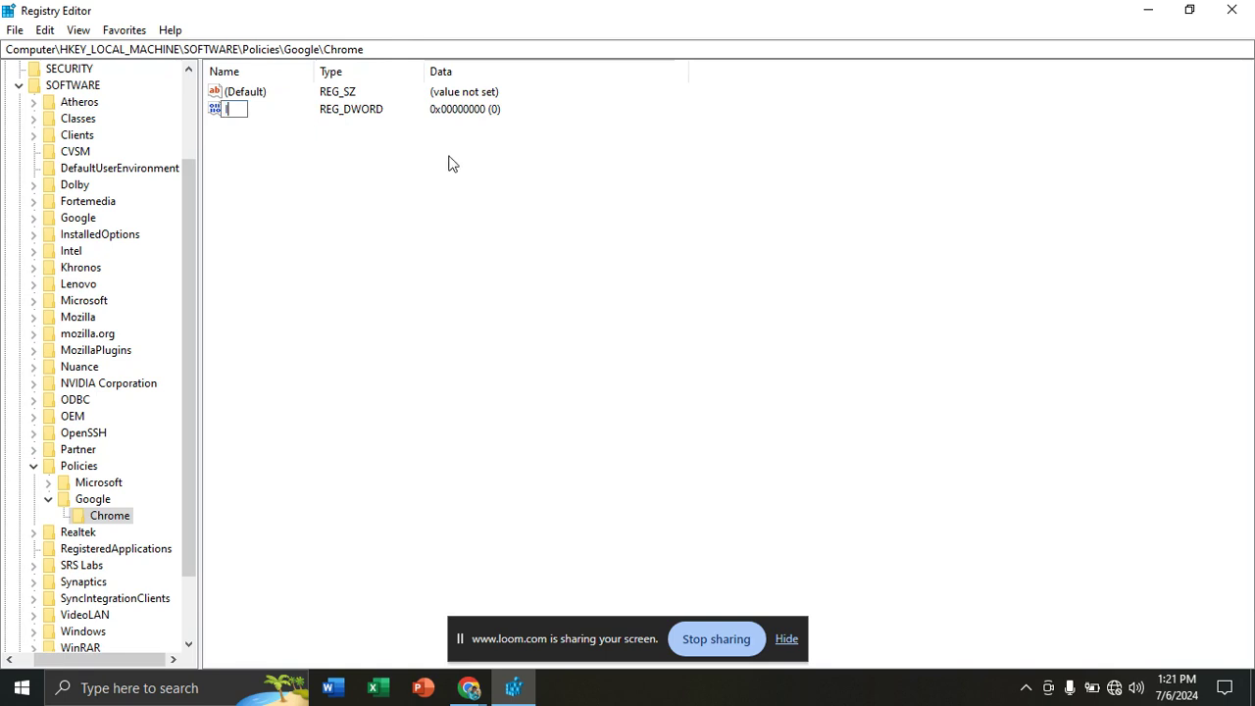
{"action": "type", "text": "Incogn"}
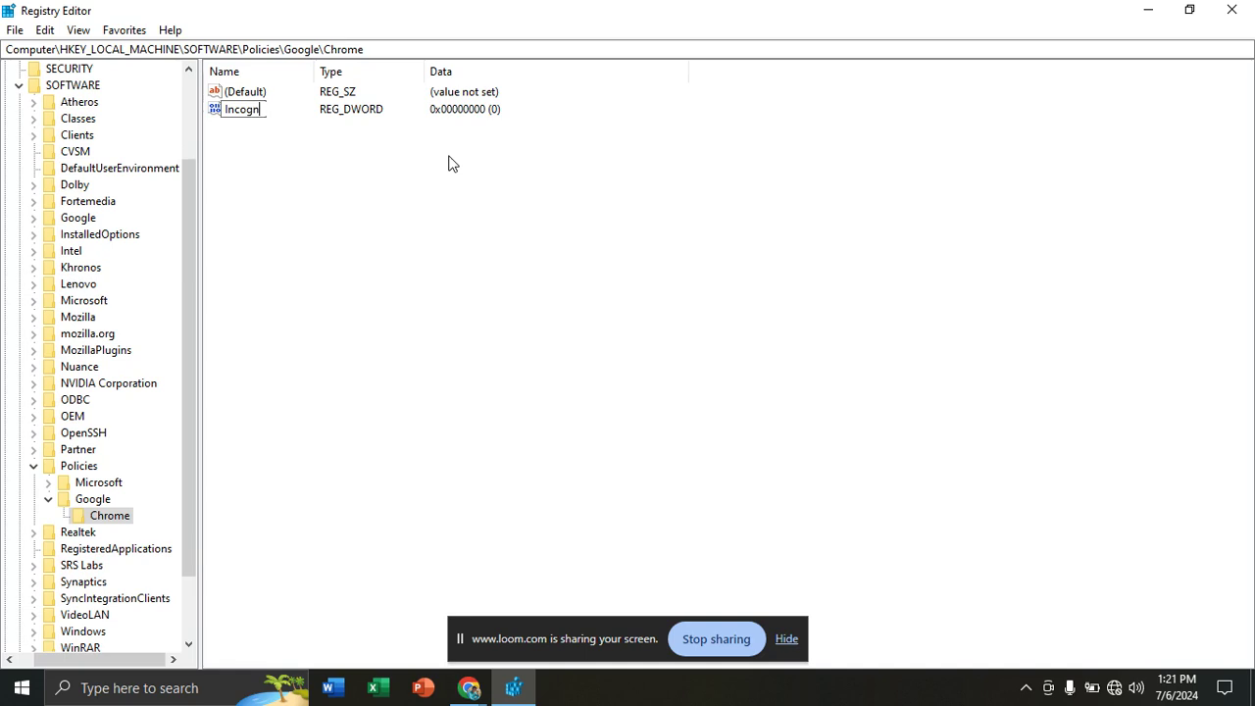
{"action": "type", "text": "itoModeAva"}
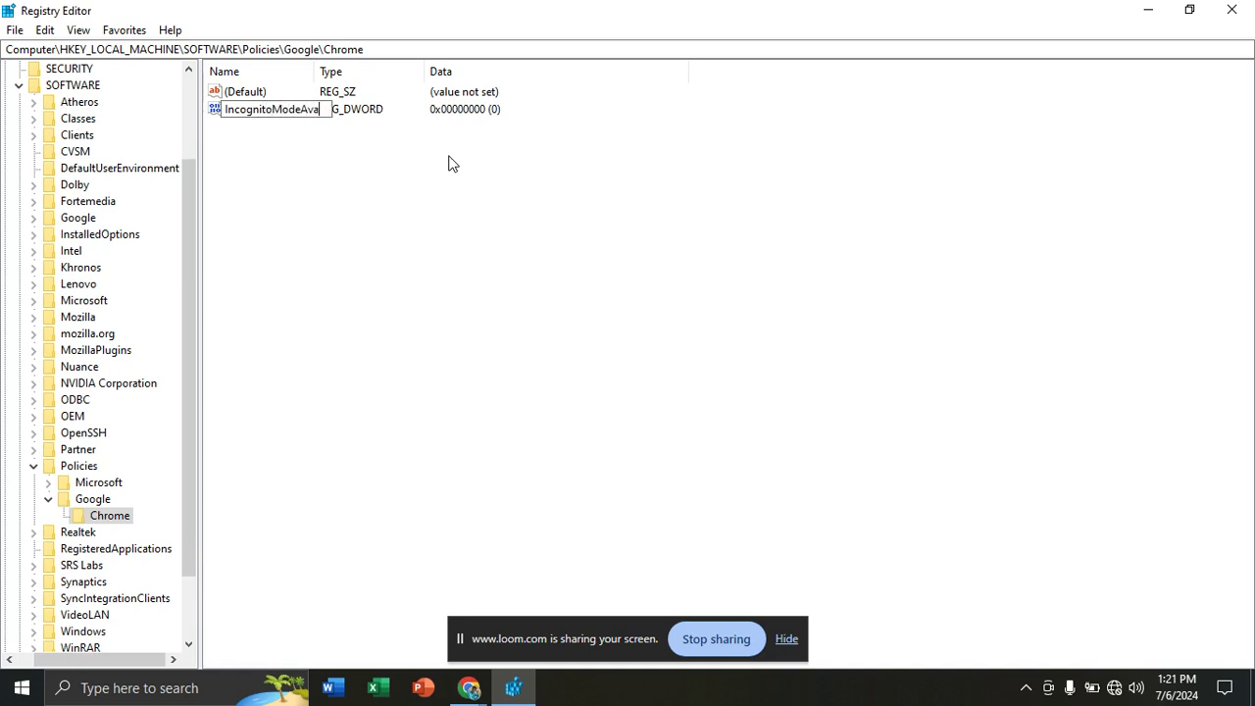
{"action": "type", "text": "ilability"}
{"action": "left_click", "coordinate": [308, 110]}
{"action": "key", "text": "Return"}
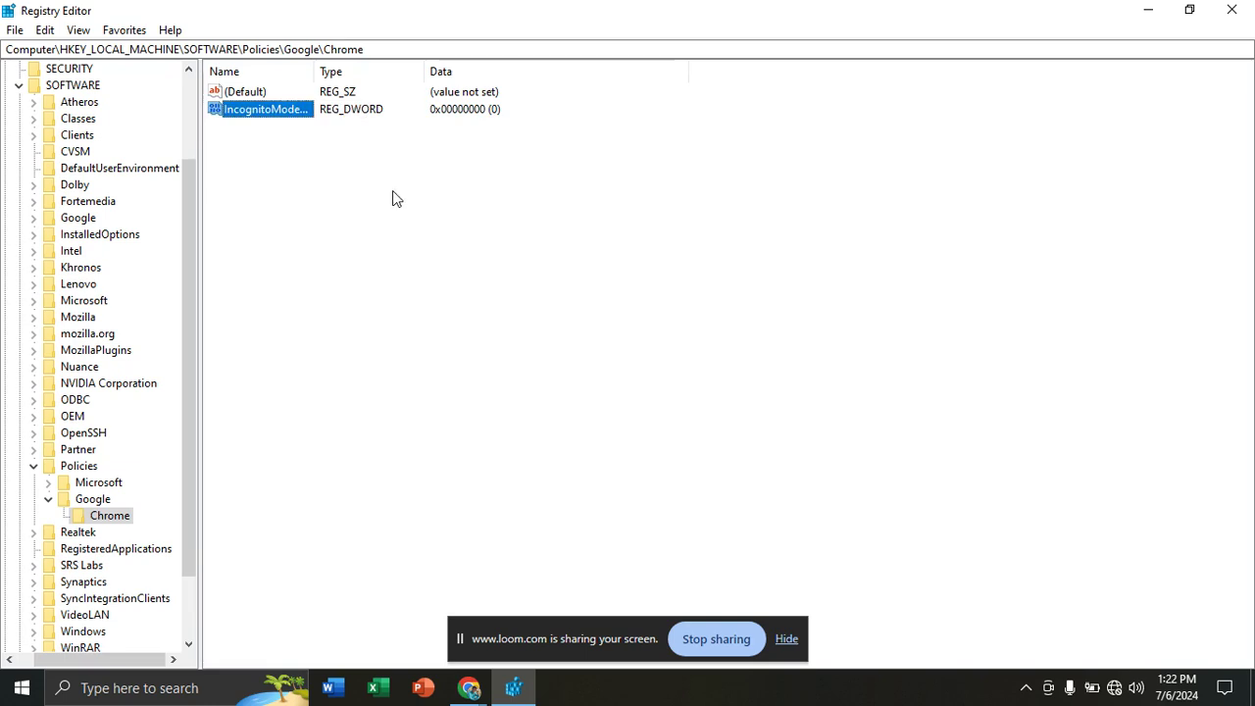
Step: Set the IncognitoModeAvailability value data to 1 in hexadecimal and close Registry Editor
{"action": "right_click", "coordinate": [304, 114]}
{"action": "left_click", "coordinate": [350, 126]}
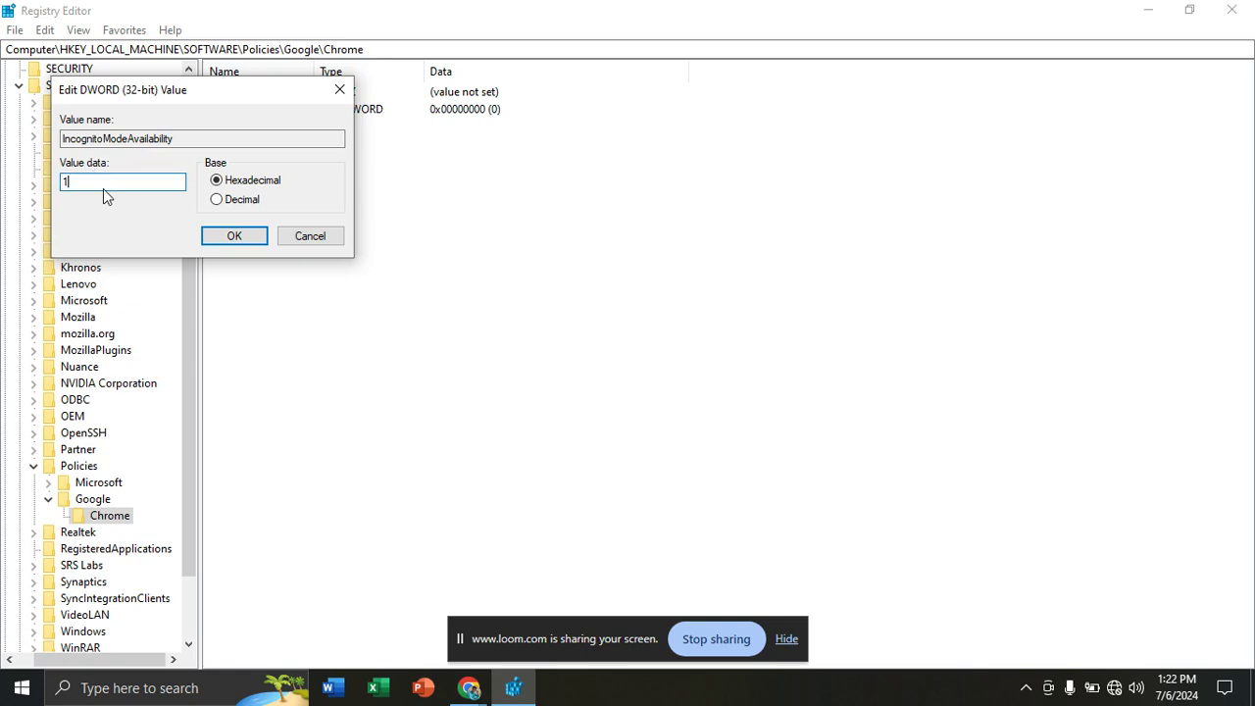
{"action": "type", "text": "1"}
{"action": "left_click", "coordinate": [238, 238]}
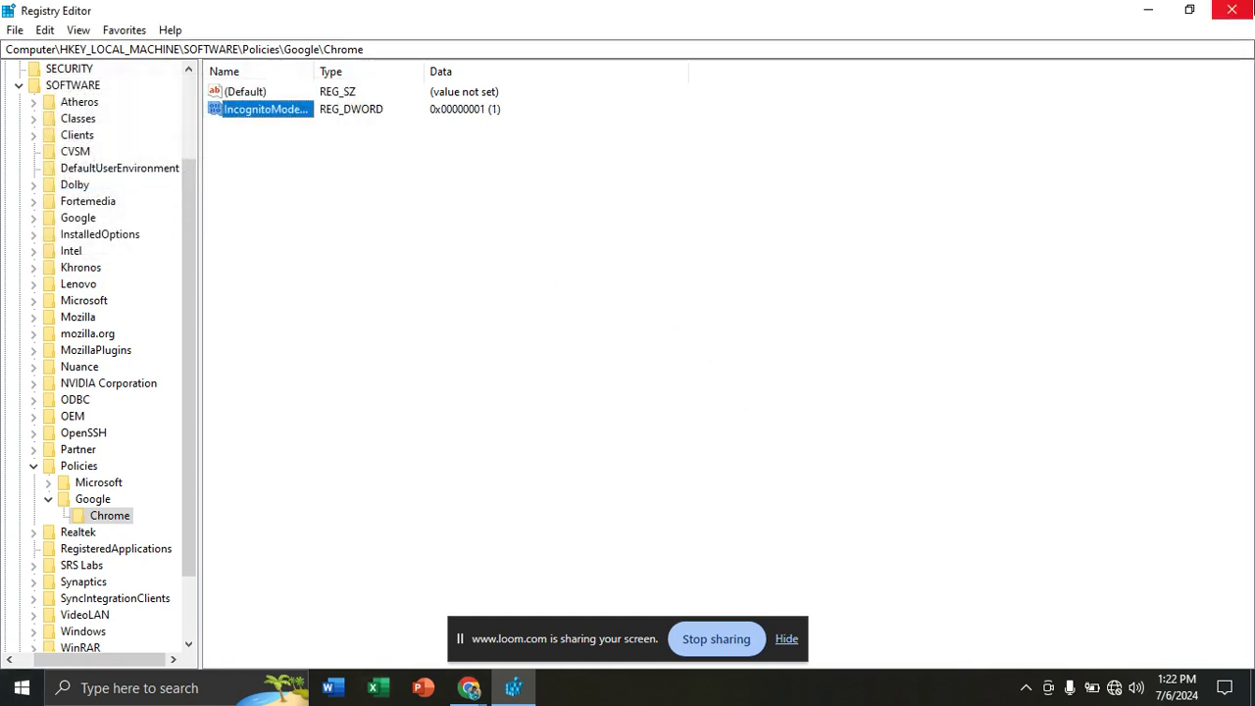
{"action": "left_click", "coordinate": [1231, 10]}
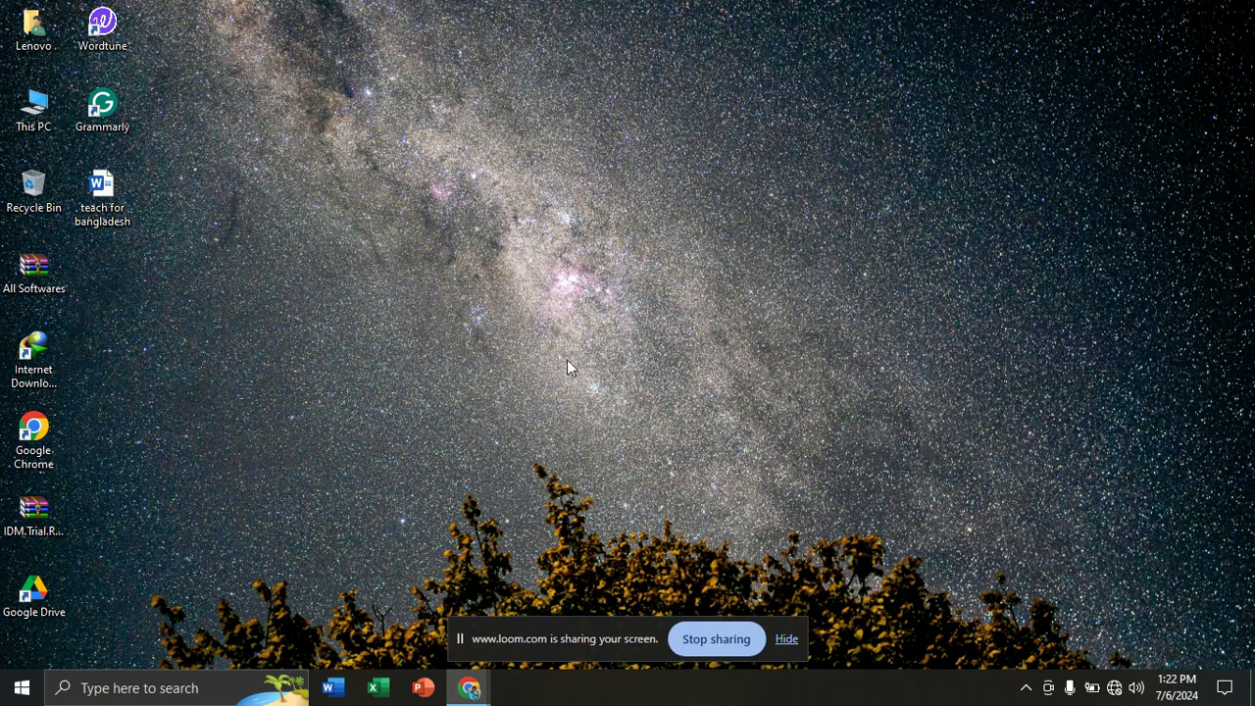
Step: Check whether Google Chrome's shortcut tasks still offer a new Incognito window, without launching one
{"action": "right_click", "coordinate": [469, 687]}
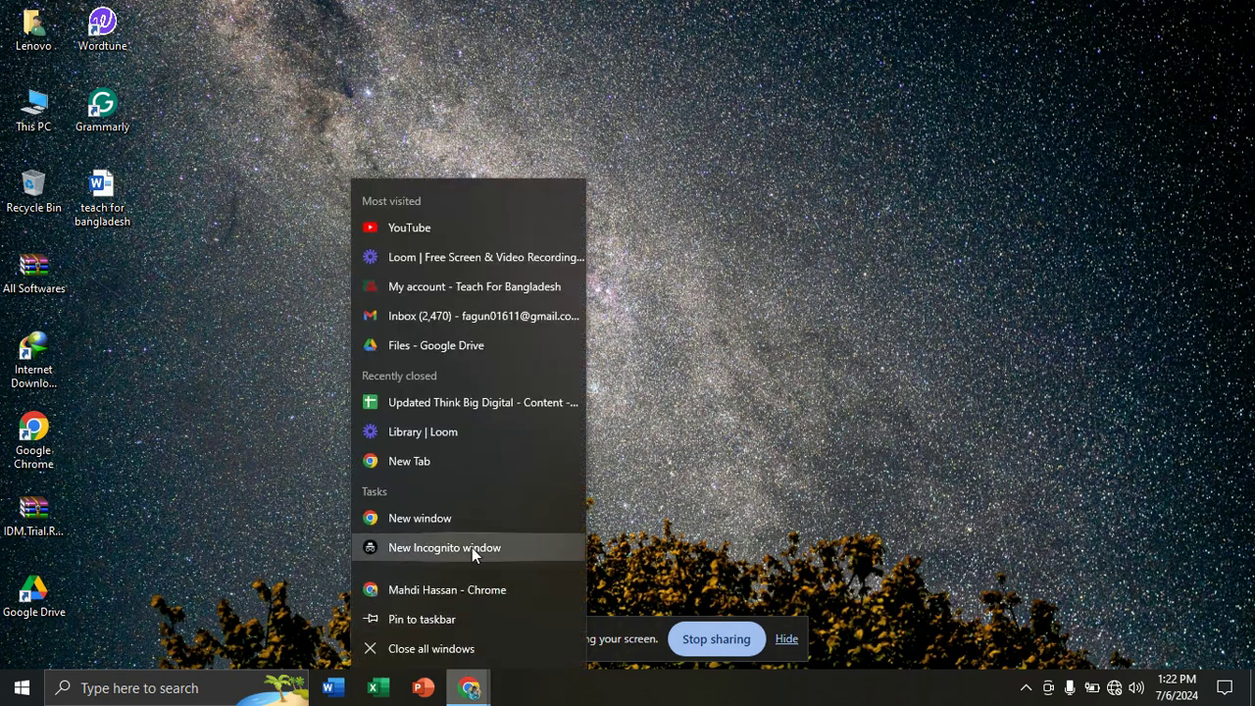
{"action": "key", "text": "Escape"}
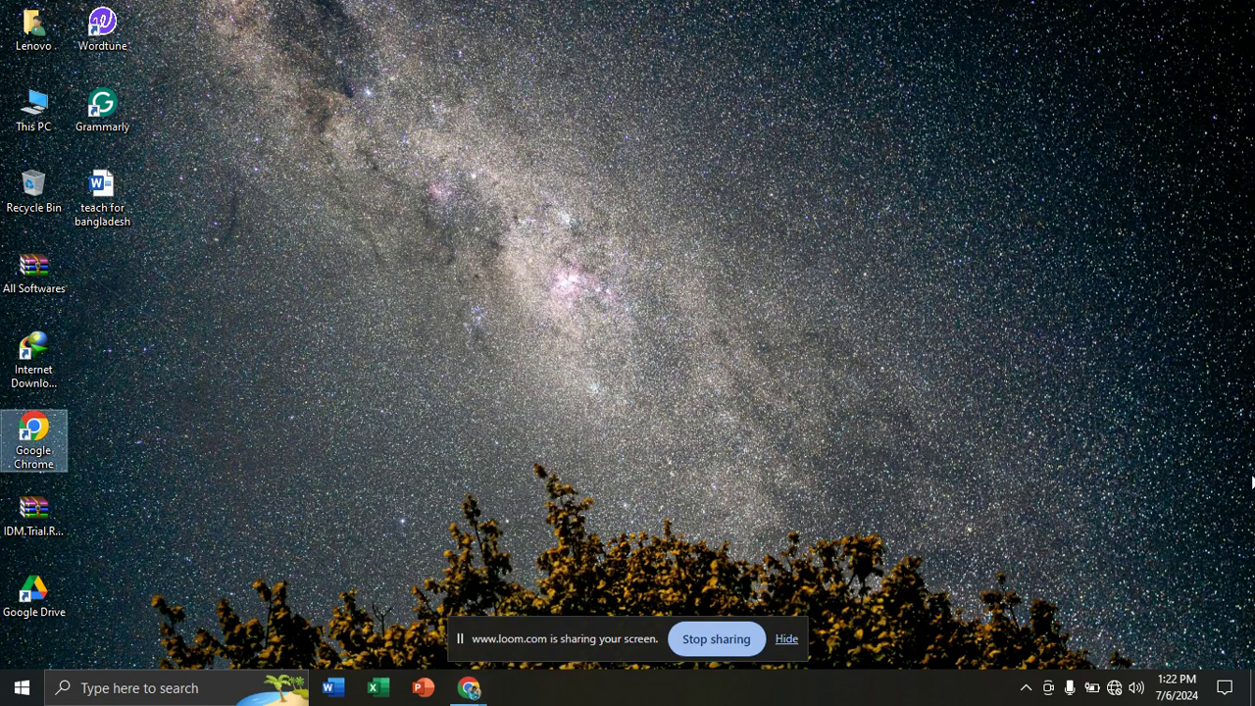